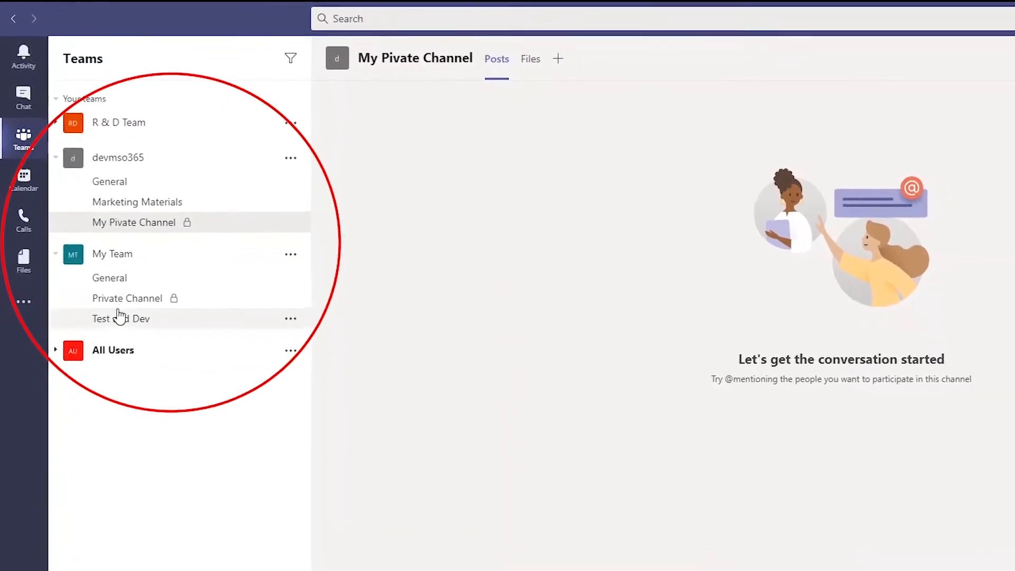
Step: Open the General channel under R & D Team in the Teams list
{"action": "left_click", "coordinate": [57, 125]}
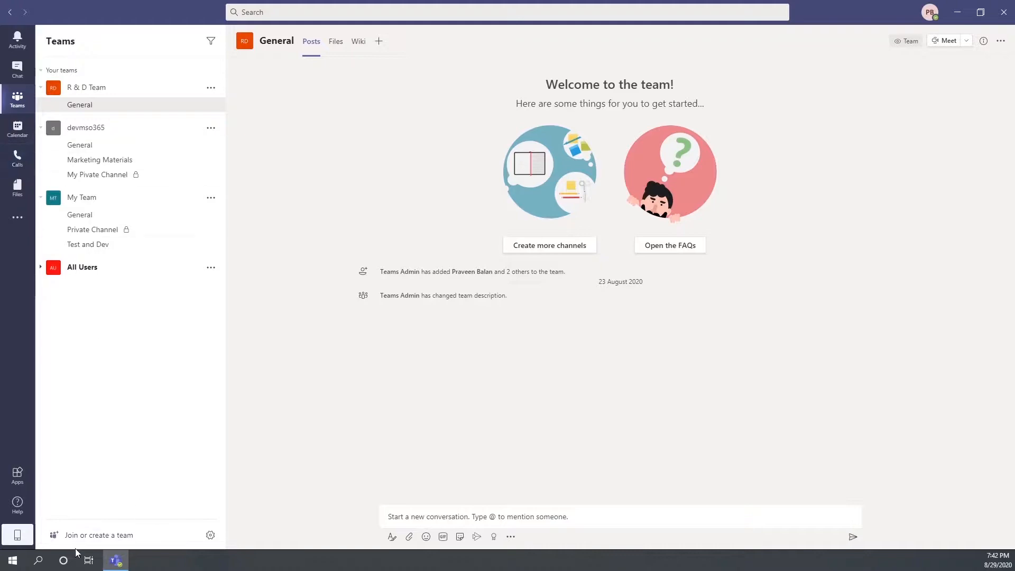
Step: Build a private team from scratch named 'My Demo Team', with 'My Demo Team' as its description
{"action": "left_click", "coordinate": [71, 534]}
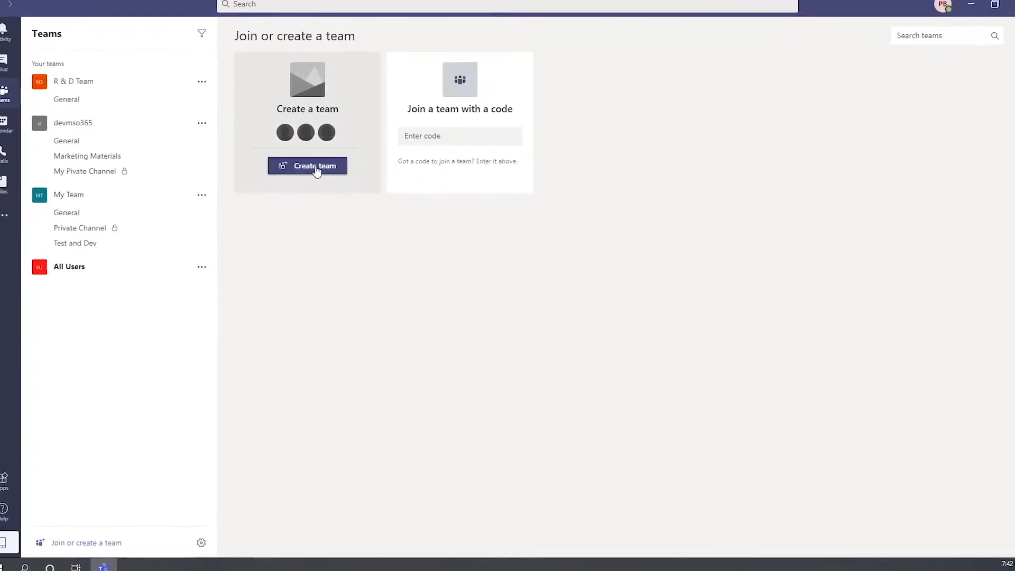
{"action": "left_click", "coordinate": [321, 169]}
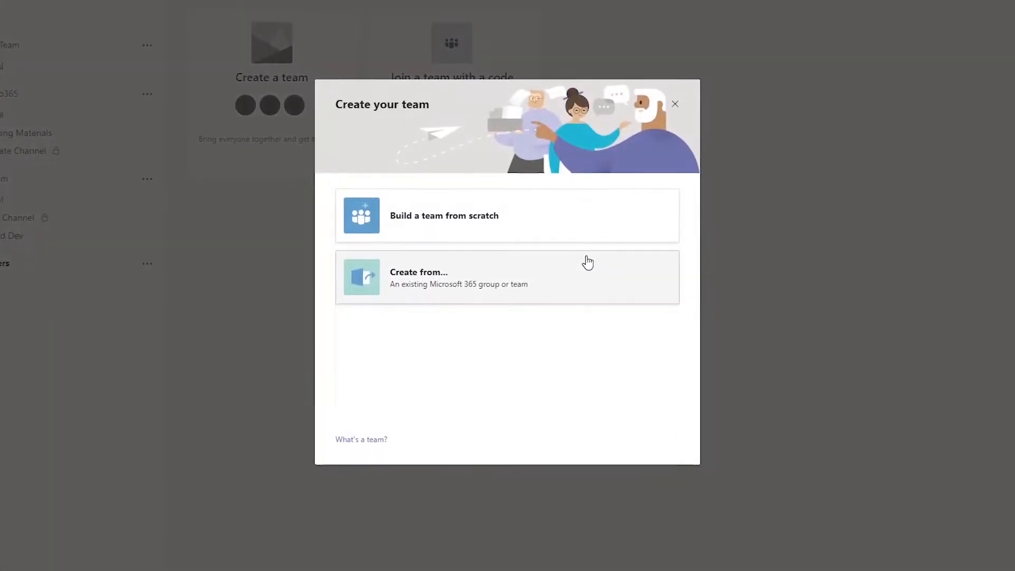
{"action": "left_click", "coordinate": [443, 226]}
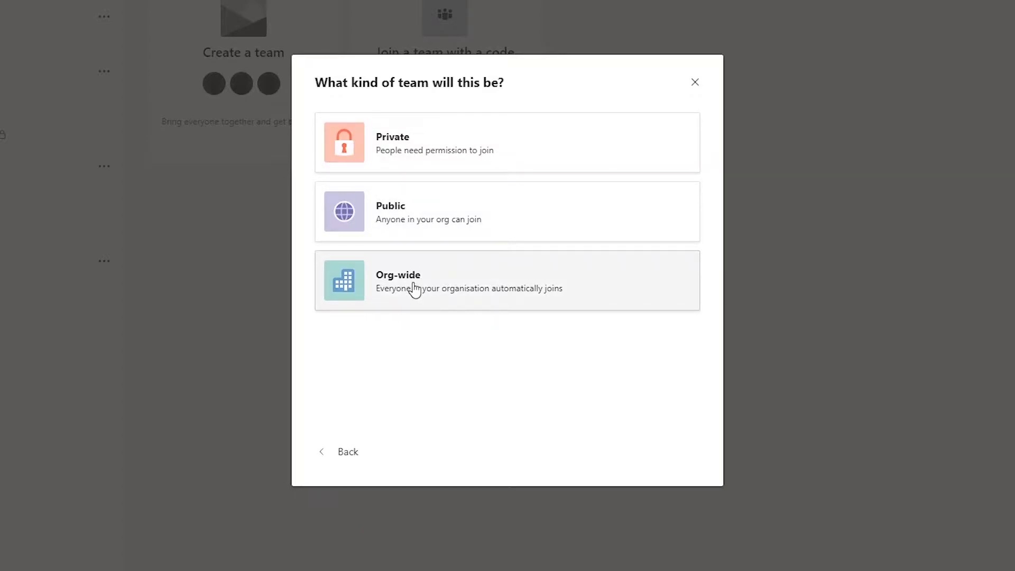
{"action": "left_click", "coordinate": [404, 156]}
{"action": "type", "text": "My Demo Team"}
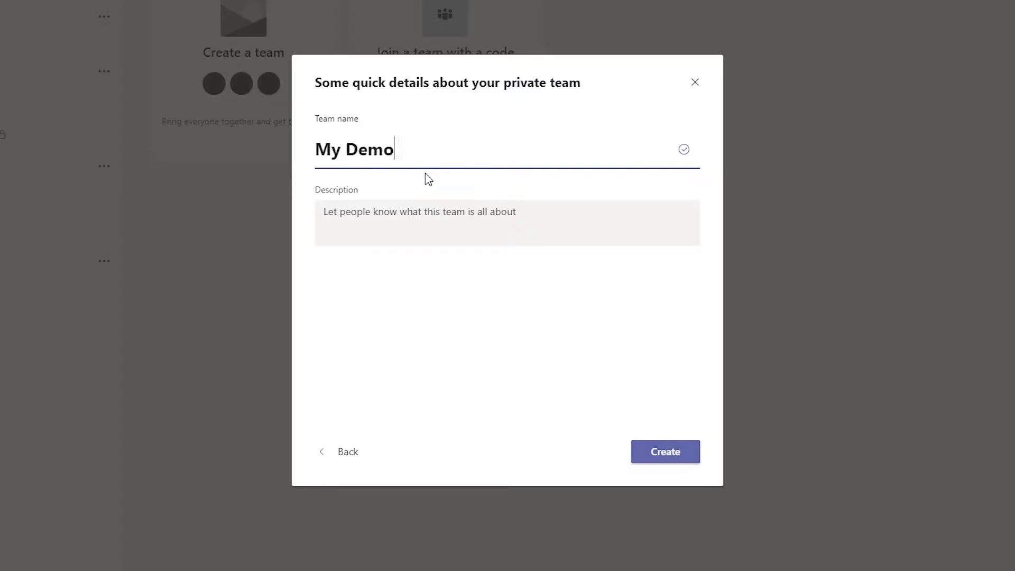
{"action": "left_click", "coordinate": [376, 219]}
{"action": "type", "text": "My Demo Team"}
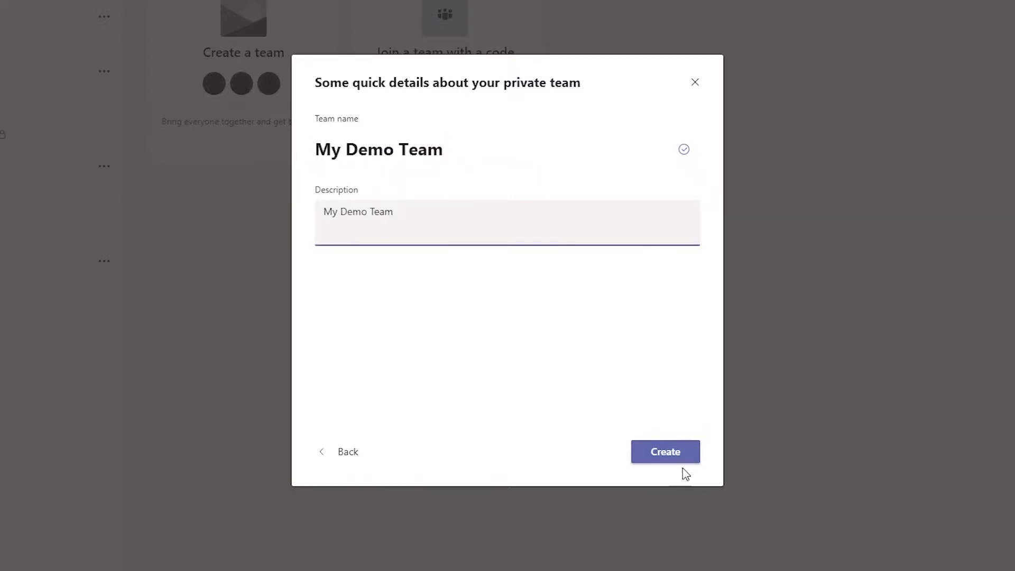
{"action": "left_click", "coordinate": [663, 453]}
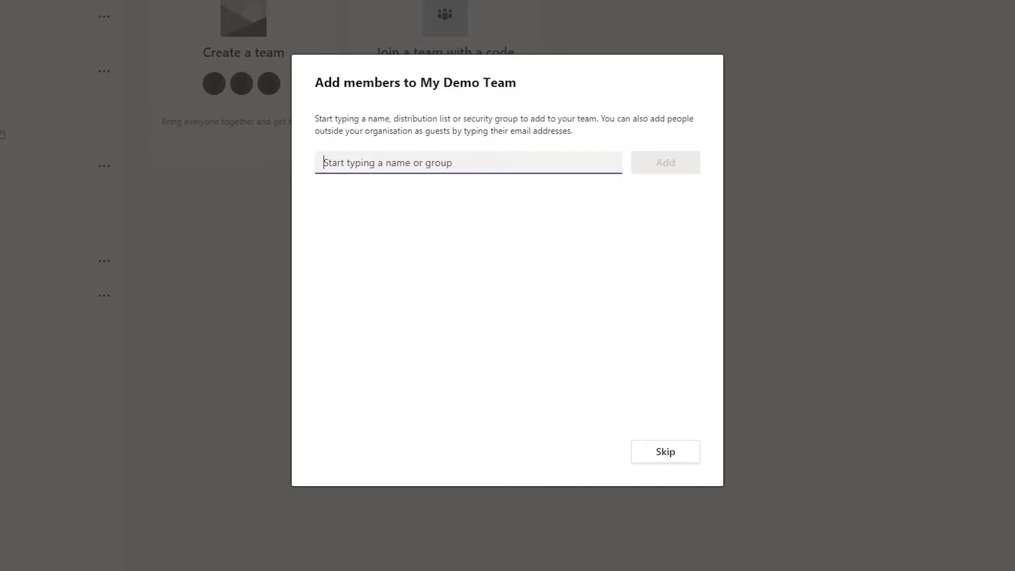
Step: Pick Teams Admin, AD Admin, ATP Admin and Intune Admin as new members
{"action": "left_click", "coordinate": [368, 165]}
{"action": "type", "text": "admin"}
{"action": "left_click", "coordinate": [396, 216]}
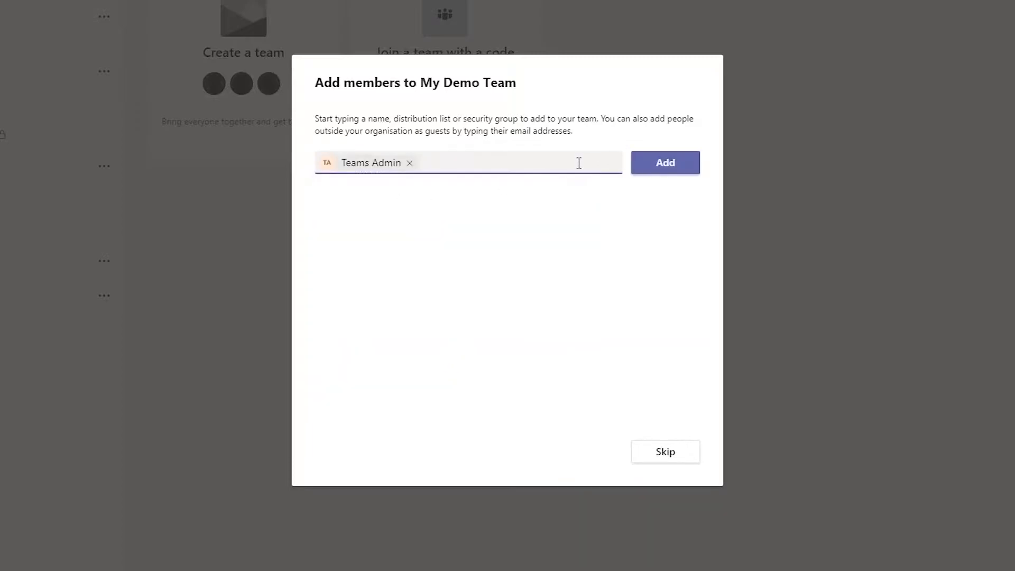
{"action": "type", "text": "ad"}
{"action": "left_click", "coordinate": [502, 211]}
{"action": "type", "text": "af"}
{"action": "key", "text": "BackSpace"}
{"action": "type", "text": "d"}
{"action": "left_click", "coordinate": [588, 294]}
{"action": "type", "text": "a"}
{"action": "left_click", "coordinate": [402, 341]}
Step: Pick four more suggested people and add all eight to My Demo Team
{"action": "type", "text": "Ju"}
{"action": "left_click", "coordinate": [480, 218]}
{"action": "type", "text": "Ev"}
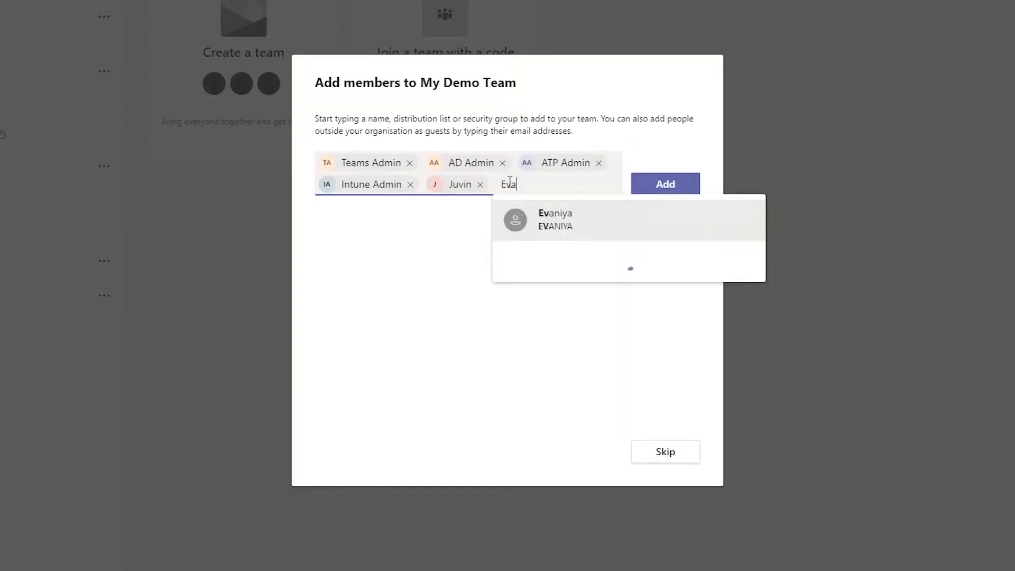
{"action": "left_click", "coordinate": [511, 220]}
{"action": "type", "text": "Maly"}
{"action": "key", "text": "BackSpace"}
{"action": "left_click", "coordinate": [636, 211]}
{"action": "type", "text": "Mano"}
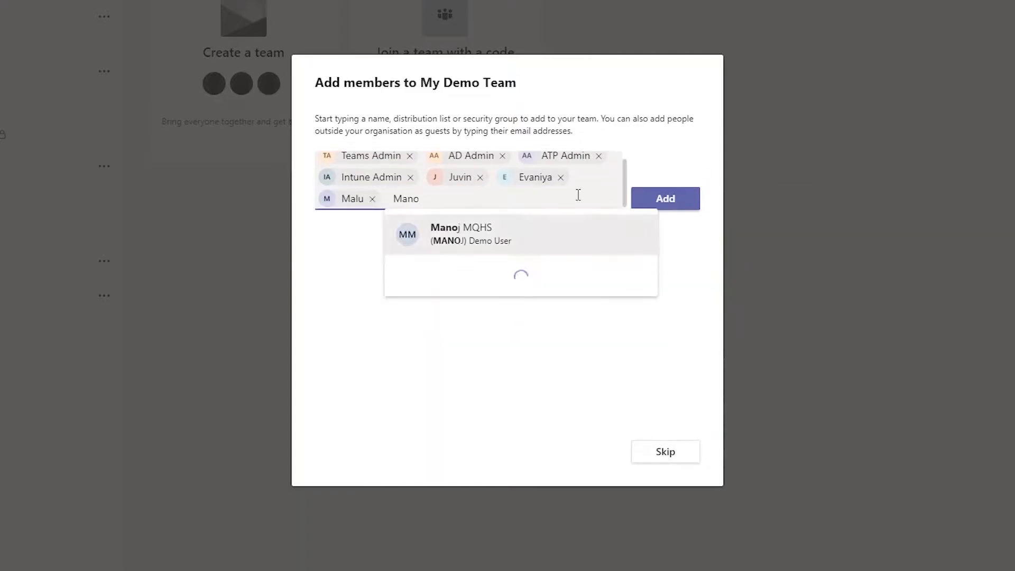
{"action": "left_click", "coordinate": [534, 229]}
{"action": "scroll", "coordinate": [612, 183], "scroll_direction": "up", "scroll_amount": 1}
{"action": "left_click", "coordinate": [660, 197]}
Step: Change the newest member's role from Member to Owner
{"action": "scroll", "coordinate": [517, 300], "scroll_direction": "down", "scroll_amount": 1}
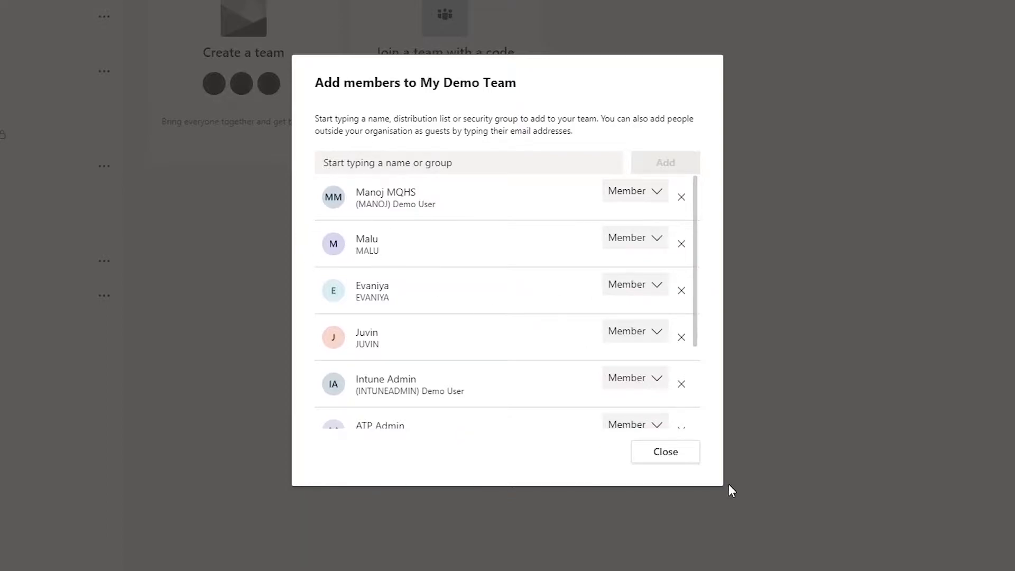
{"action": "scroll", "coordinate": [698, 339], "scroll_direction": "down", "scroll_amount": 1}
{"action": "scroll", "coordinate": [696, 347], "scroll_direction": "up", "scroll_amount": 1}
{"action": "left_click", "coordinate": [658, 194]}
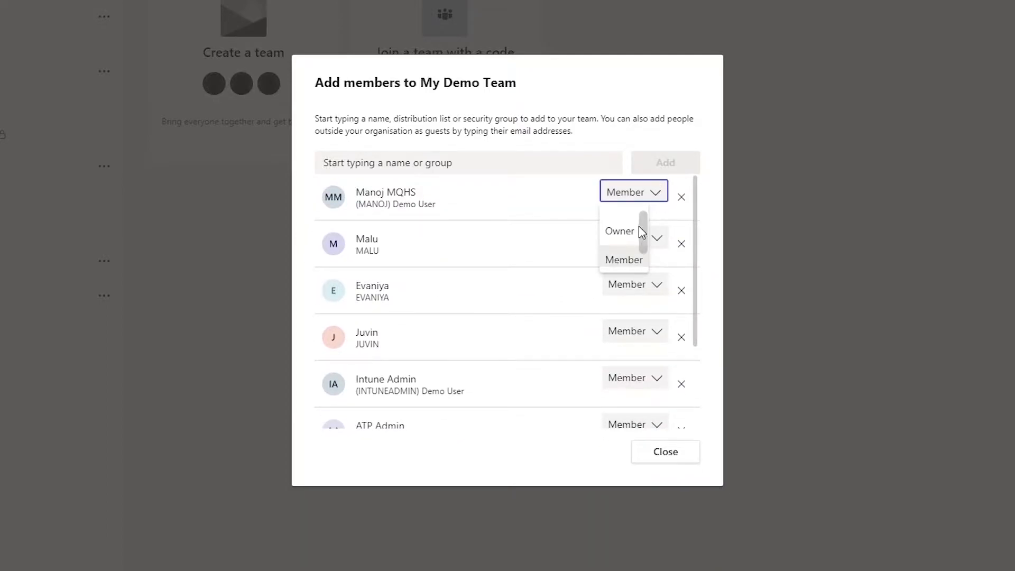
{"action": "left_click", "coordinate": [620, 231]}
{"action": "scroll", "coordinate": [428, 264], "scroll_direction": "down", "scroll_amount": 2}
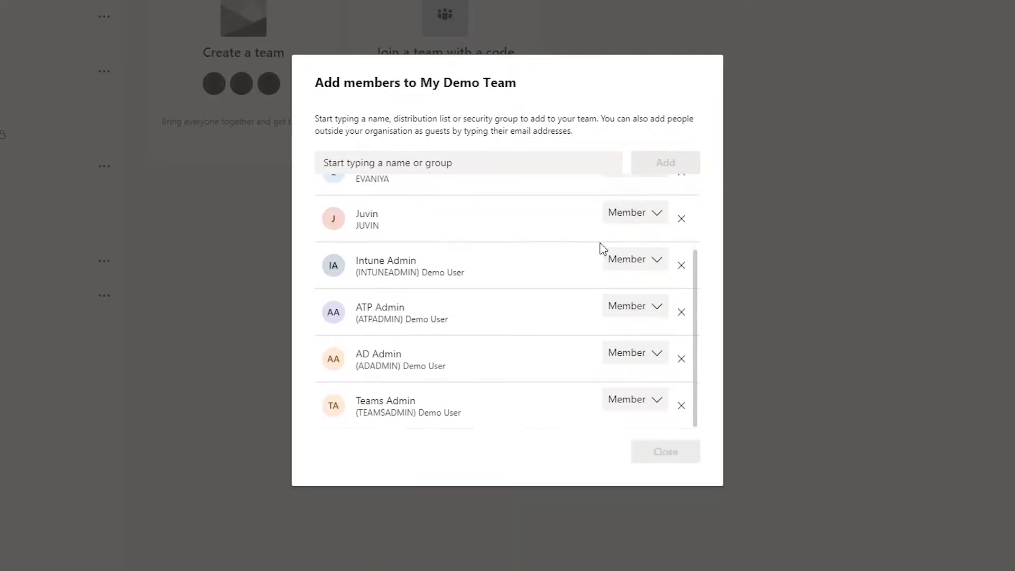
{"action": "left_click_drag", "start_coordinate": [698, 317], "coordinate": [695, 222]}
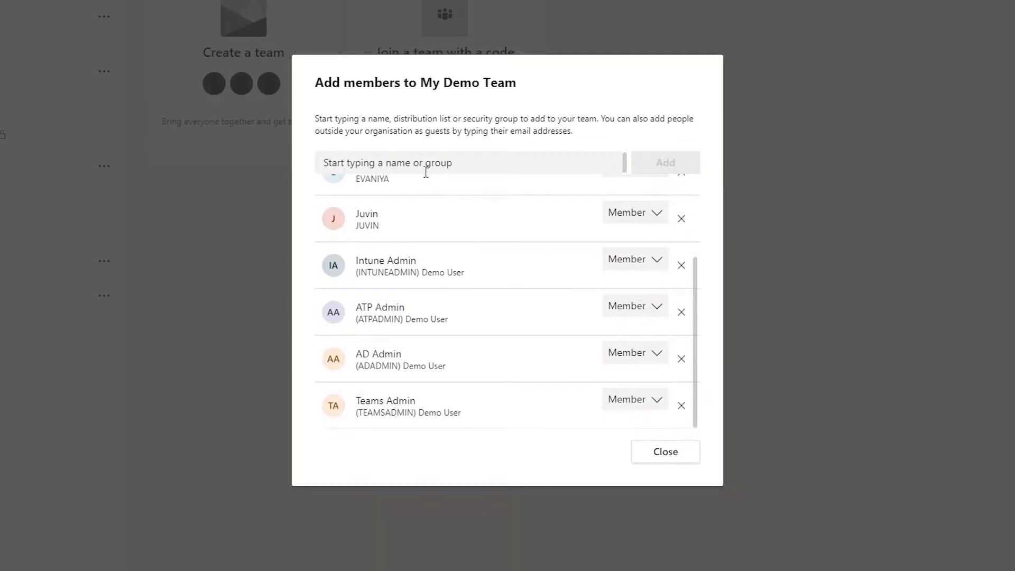
Step: Add an external e-mail address as a guest, then close the Add members dialog
{"action": "left_click", "coordinate": [428, 164]}
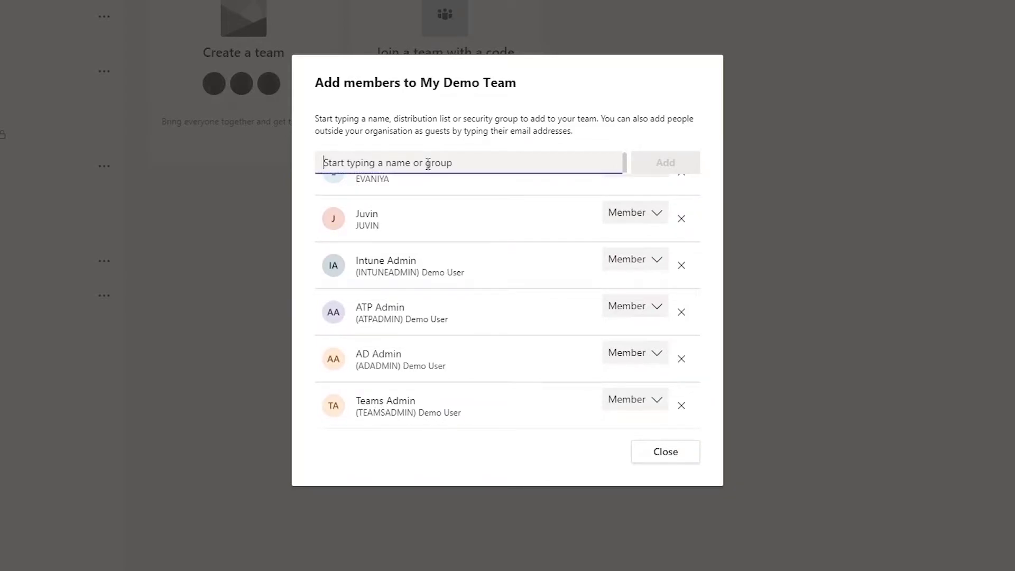
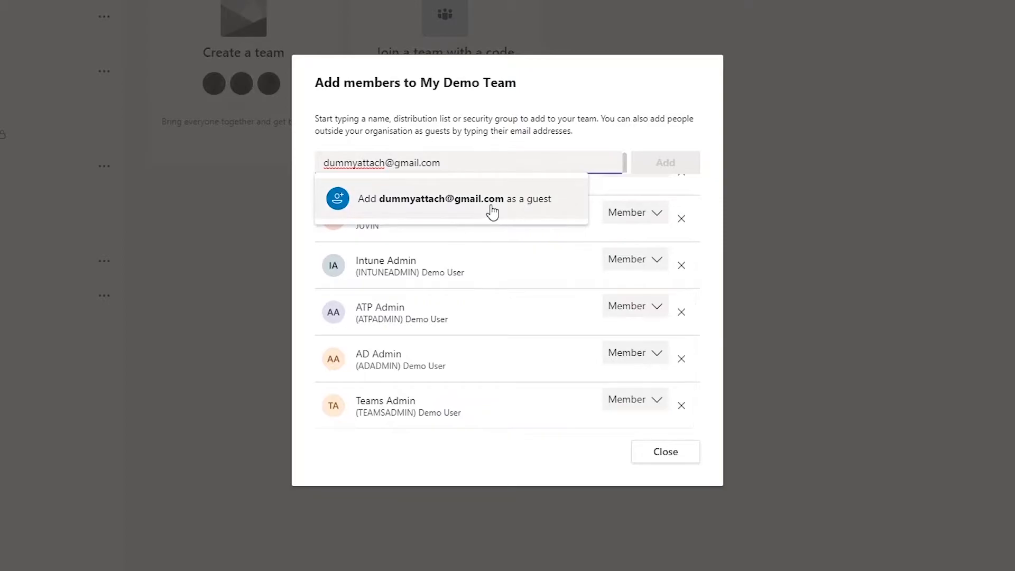
{"action": "left_click", "coordinate": [490, 210]}
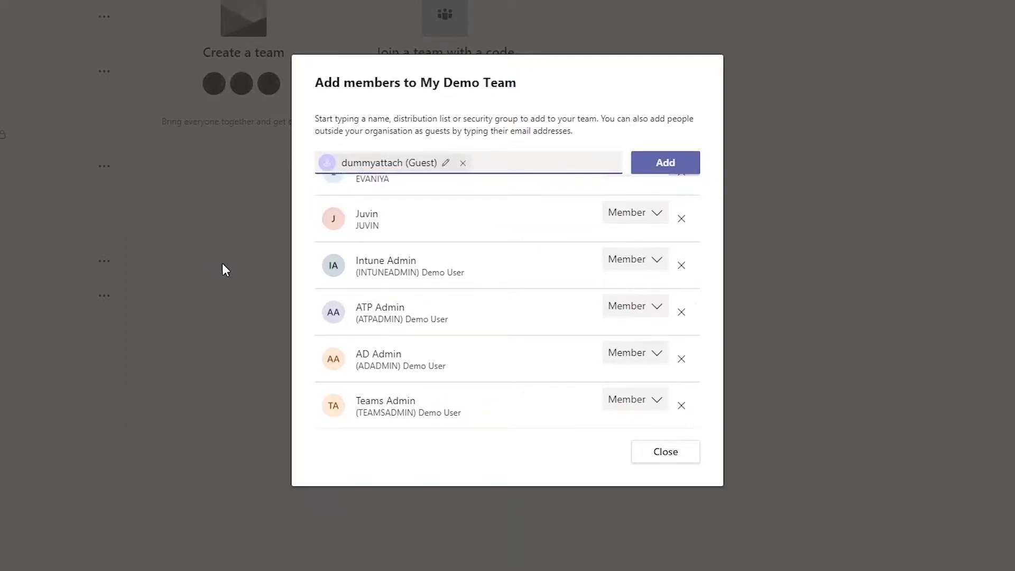
{"action": "left_click", "coordinate": [680, 166]}
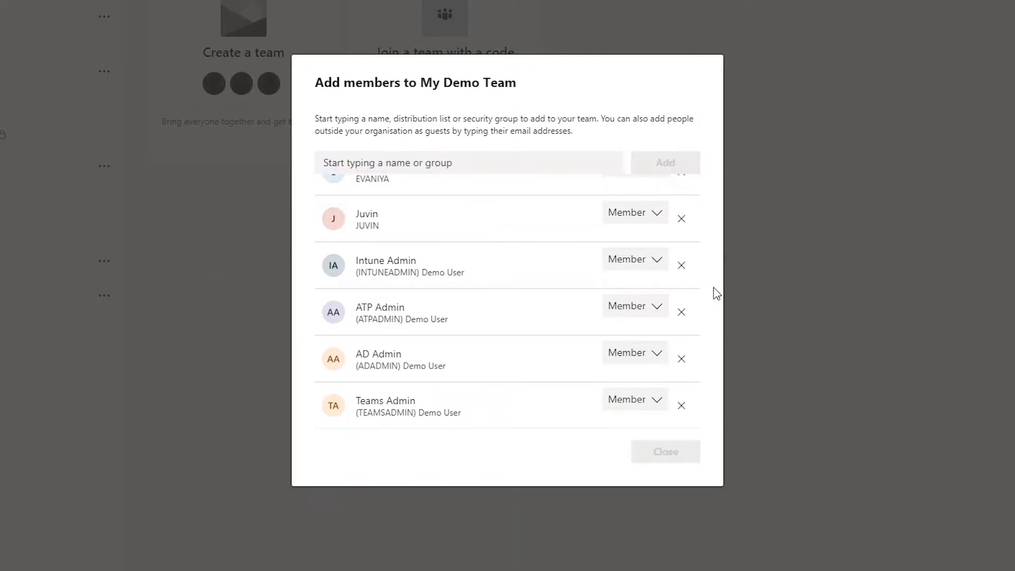
{"action": "left_click_drag", "start_coordinate": [695, 377], "coordinate": [696, 249]}
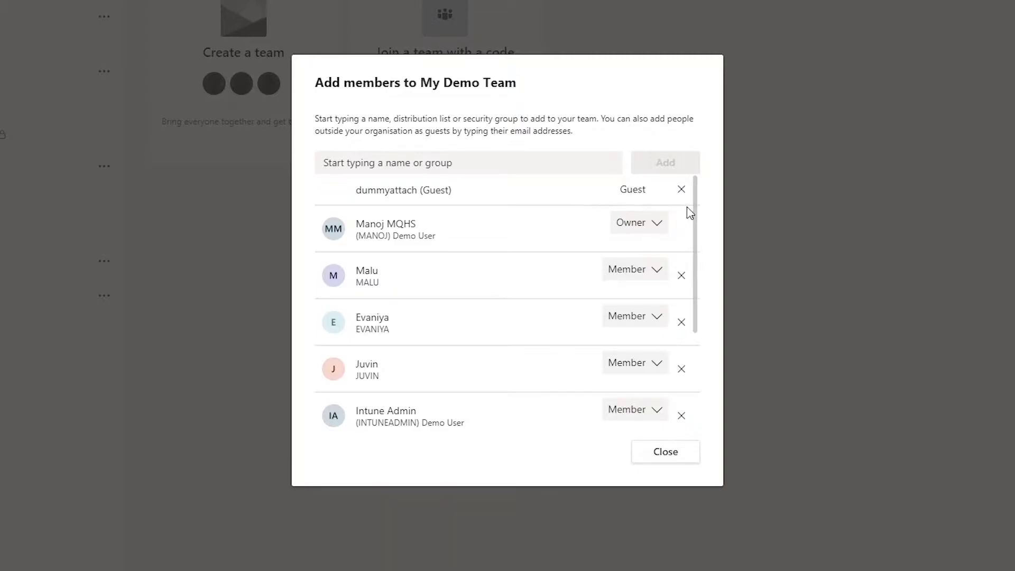
{"action": "left_click_drag", "start_coordinate": [694, 202], "coordinate": [693, 338]}
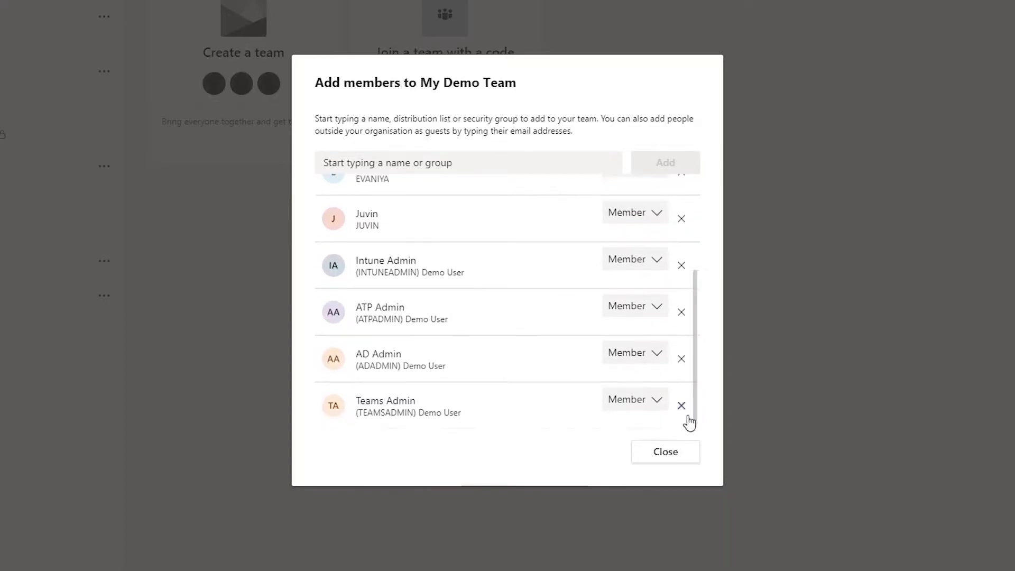
{"action": "left_click", "coordinate": [667, 452]}
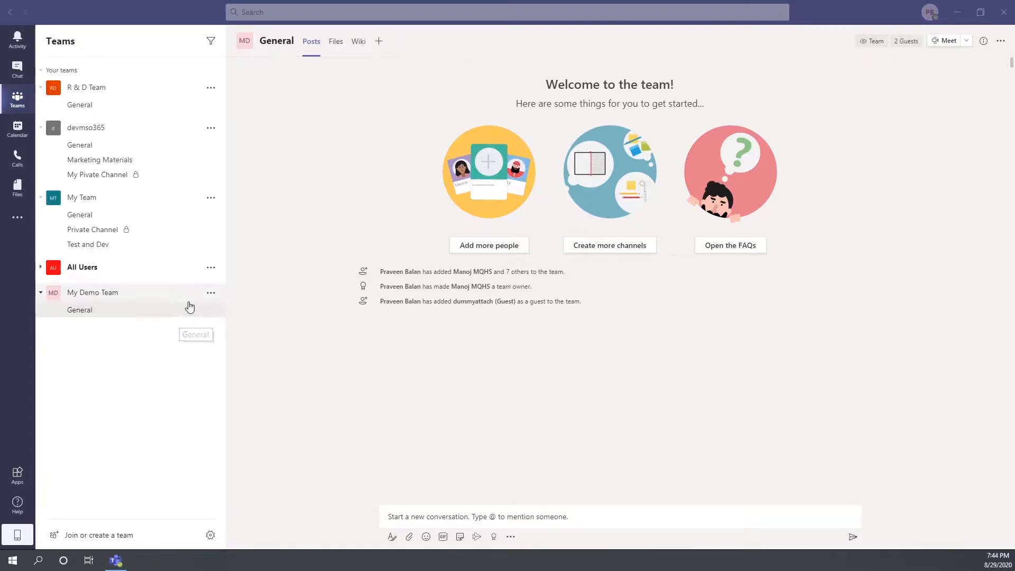
Step: Open Manage team for My Demo Team and review Members and guests, Pending Requests and Channels
{"action": "left_click", "coordinate": [211, 293]}
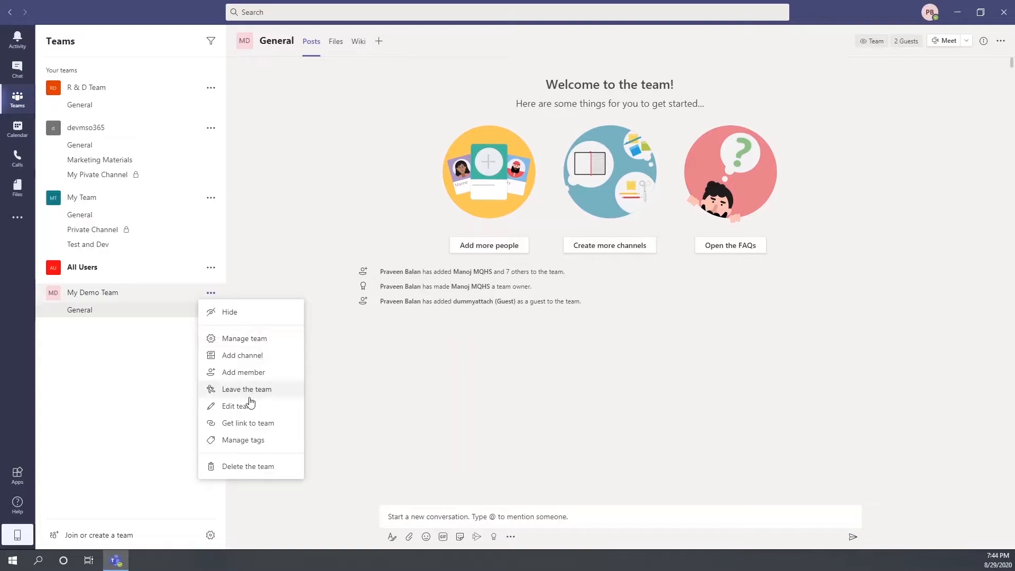
{"action": "left_click", "coordinate": [246, 338]}
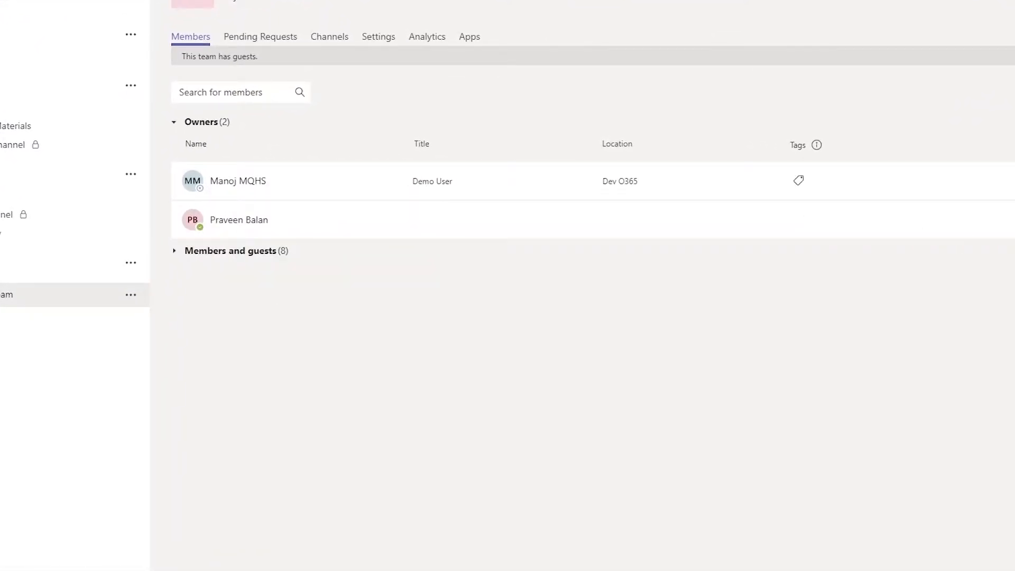
{"action": "left_click", "coordinate": [172, 251]}
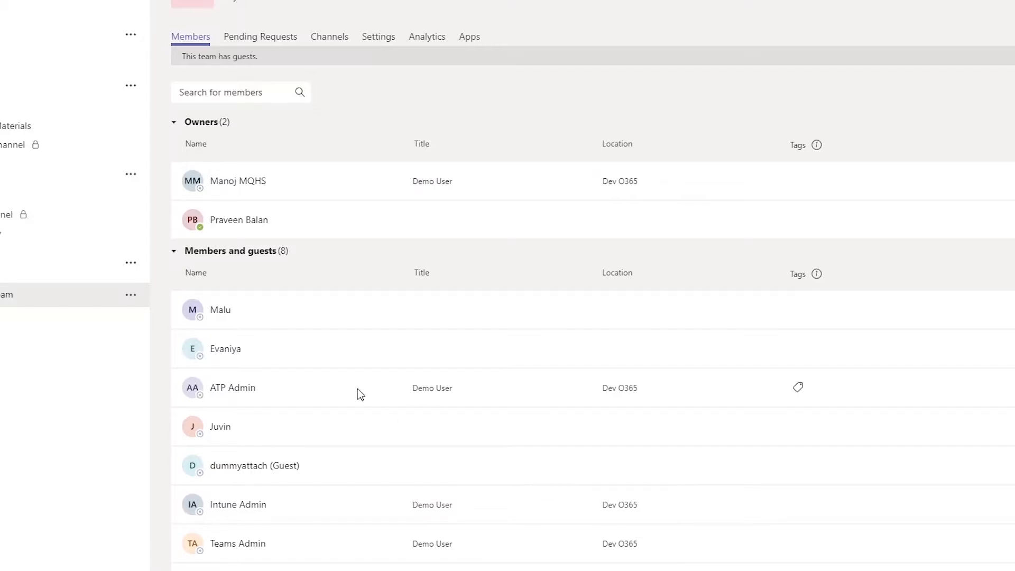
{"action": "left_click", "coordinate": [279, 41]}
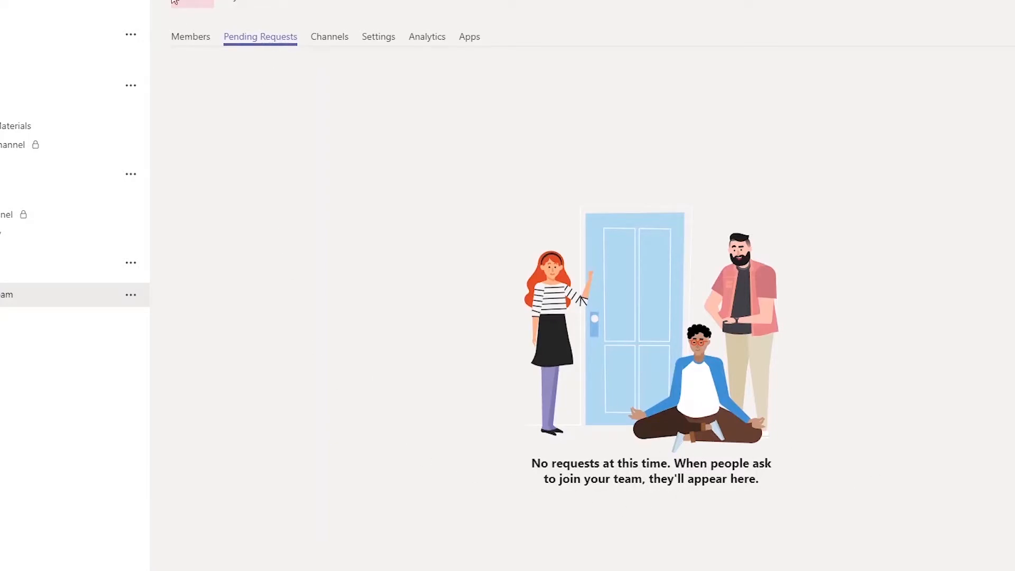
{"action": "left_click", "coordinate": [343, 40]}
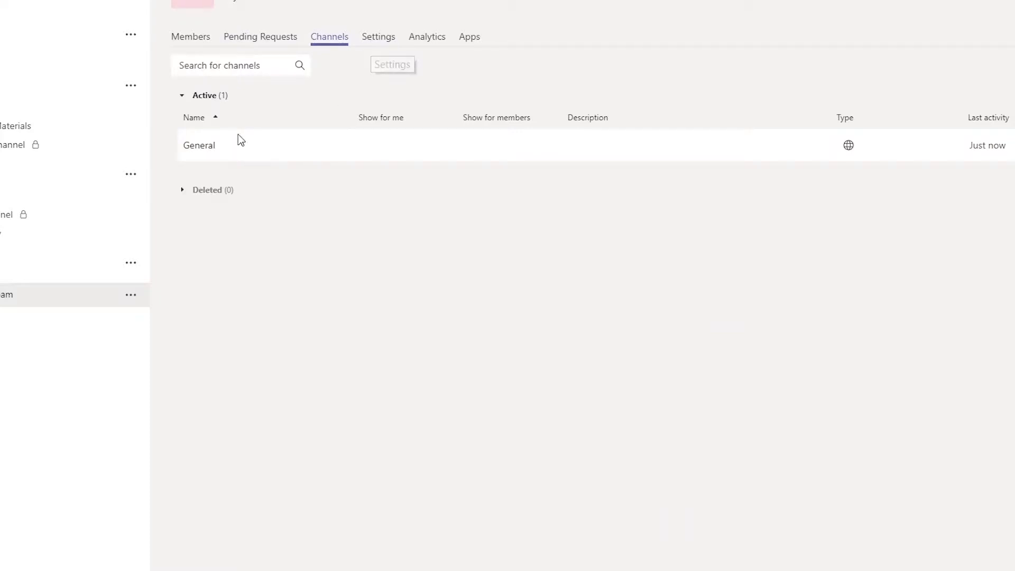
{"action": "left_click", "coordinate": [376, 40]}
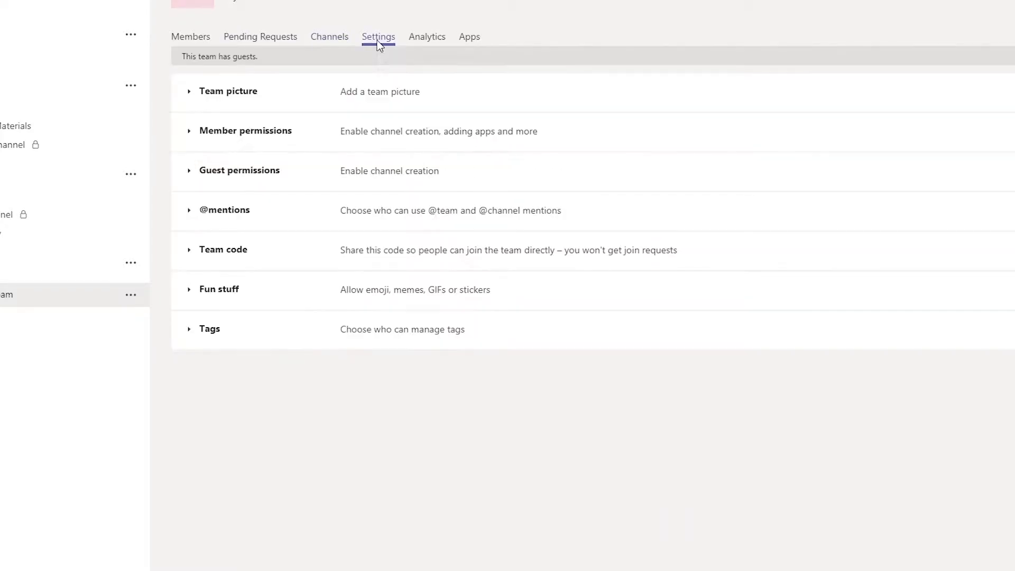
{"action": "left_click", "coordinate": [187, 93]}
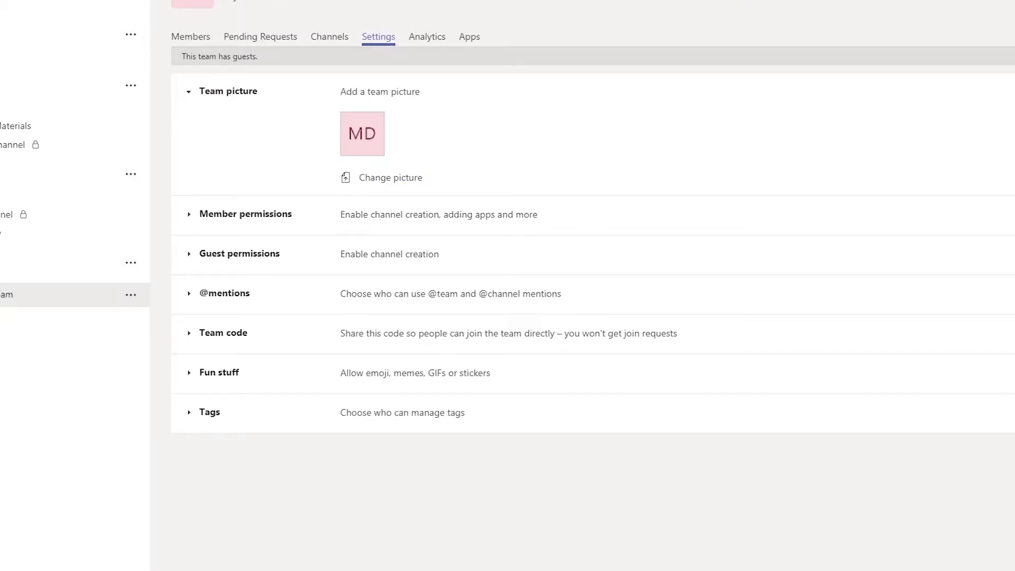
{"action": "left_click", "coordinate": [188, 93]}
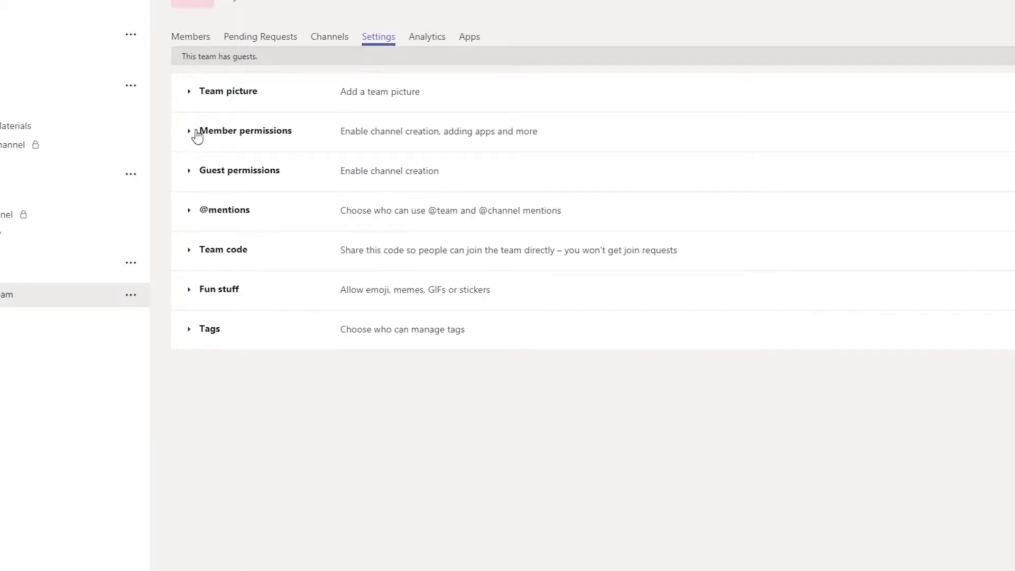
{"action": "left_click", "coordinate": [196, 133]}
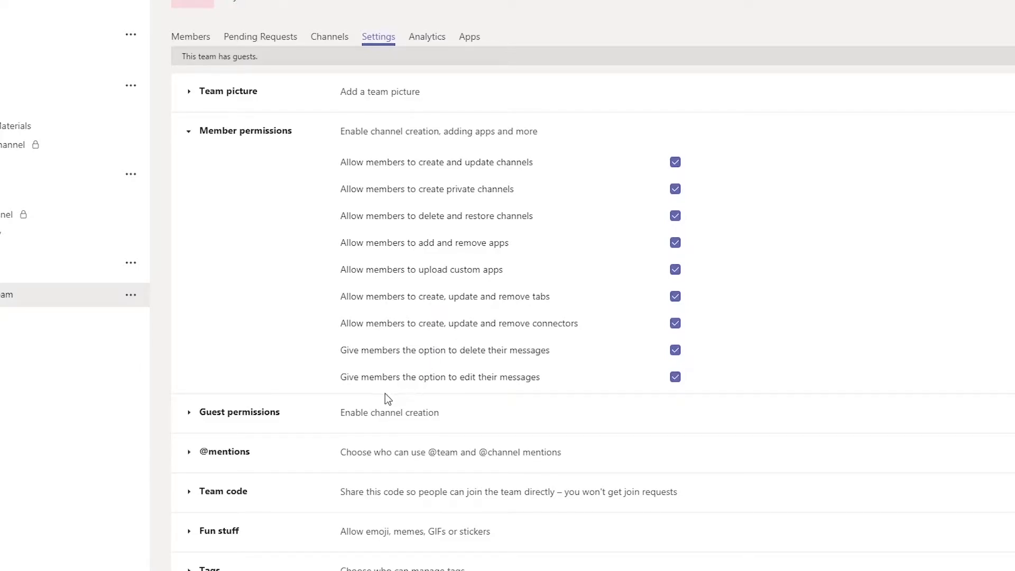
{"action": "left_click", "coordinate": [189, 131]}
{"action": "left_click", "coordinate": [192, 178]}
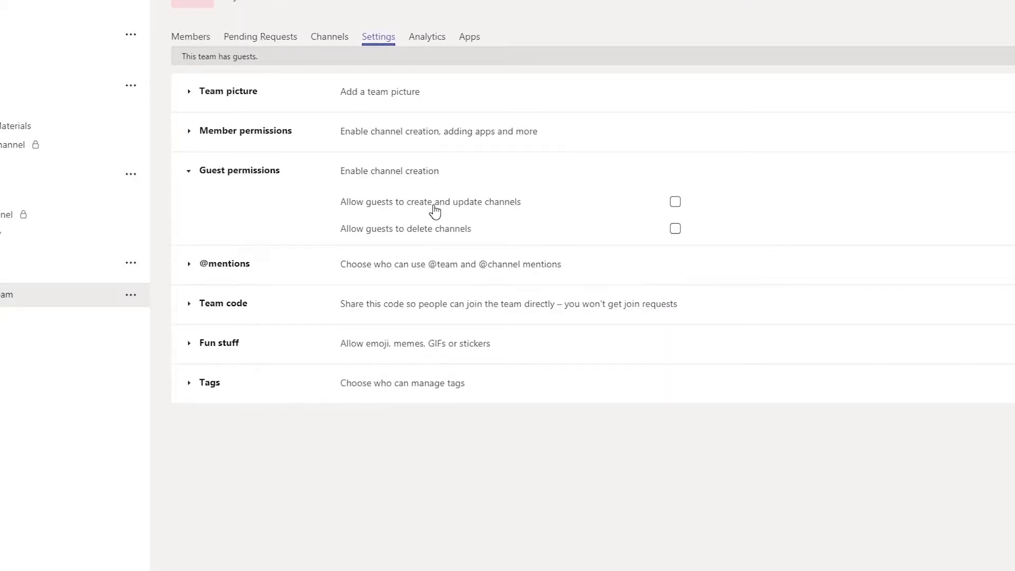
{"action": "left_click", "coordinate": [191, 174]}
{"action": "left_click", "coordinate": [193, 218]}
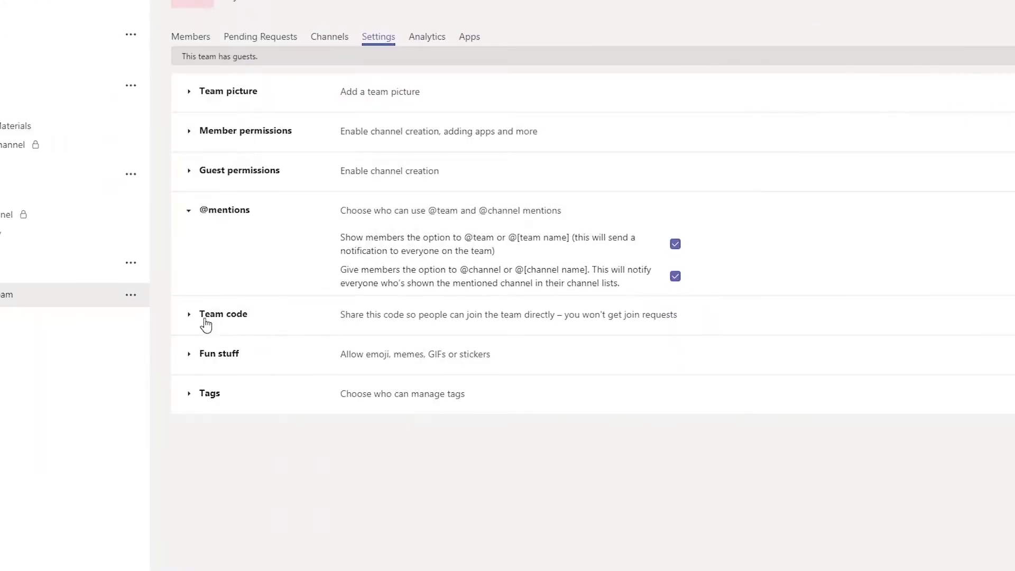
{"action": "left_click", "coordinate": [190, 316]}
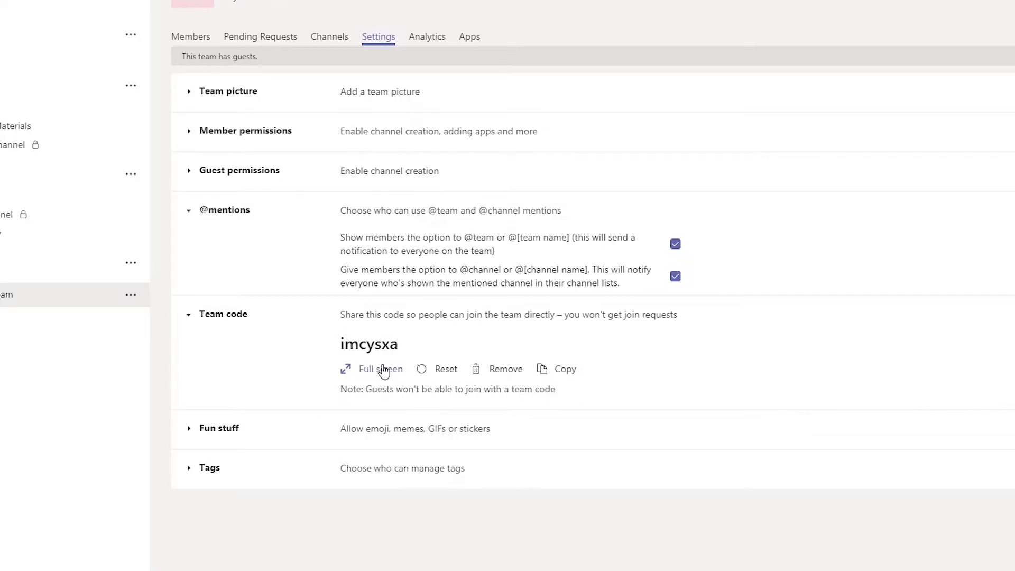
{"action": "left_click_drag", "start_coordinate": [408, 350], "coordinate": [331, 357]}
{"action": "key", "text": "ctrl+c"}
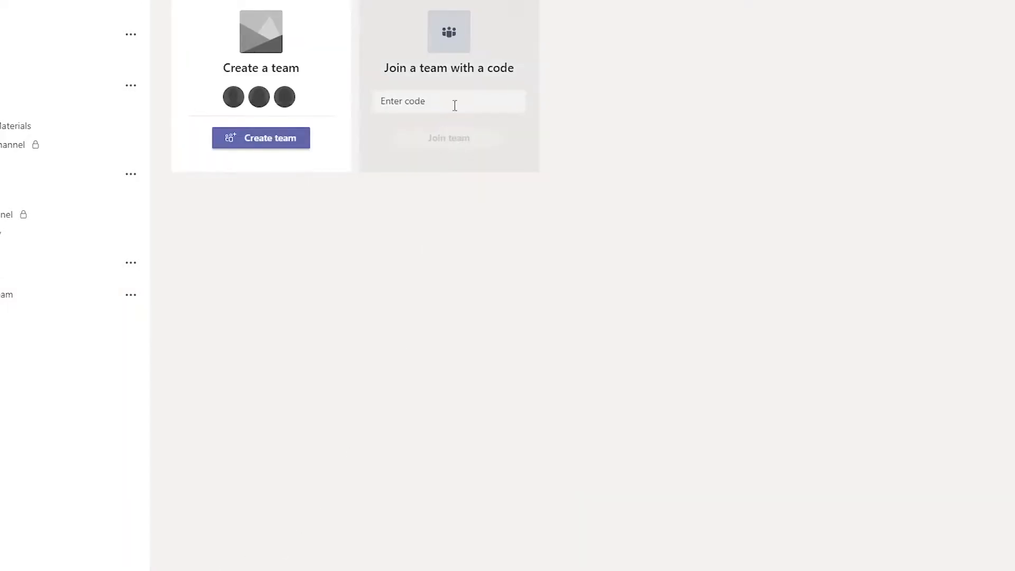
Step: Paste the copied team code into the join-with-code field and join the team
{"action": "left_click", "coordinate": [453, 103]}
{"action": "key", "text": "ctrl+v"}
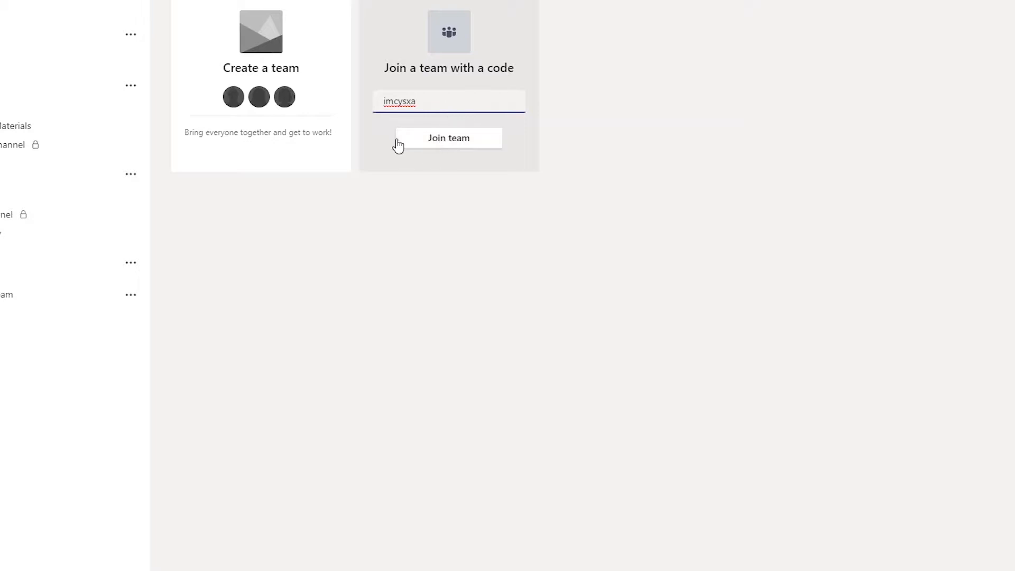
{"action": "left_click", "coordinate": [444, 138]}
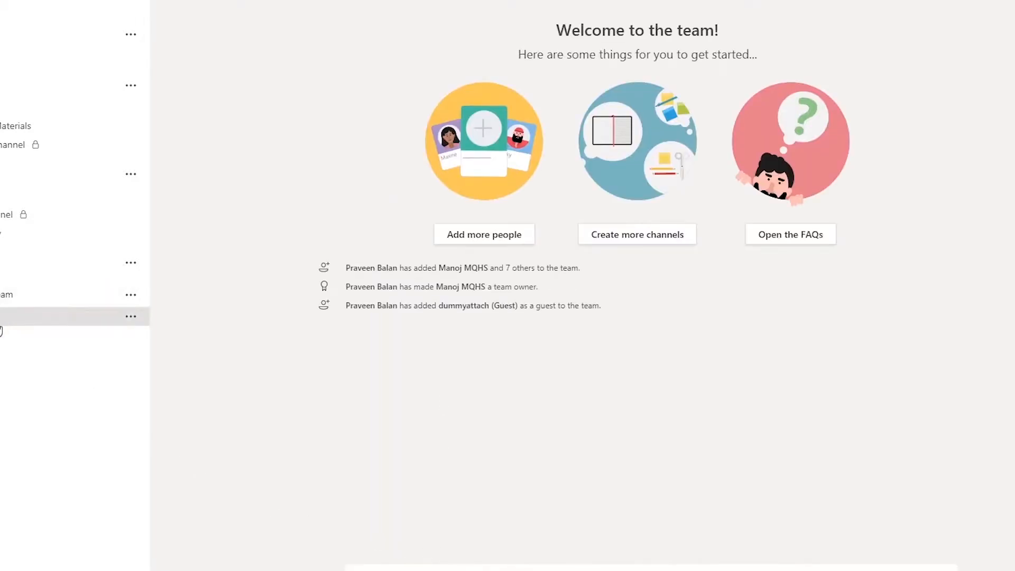
Step: Open Manage team for My Demo Team and go through Channels and Settings to Analytics
{"action": "left_click", "coordinate": [130, 295]}
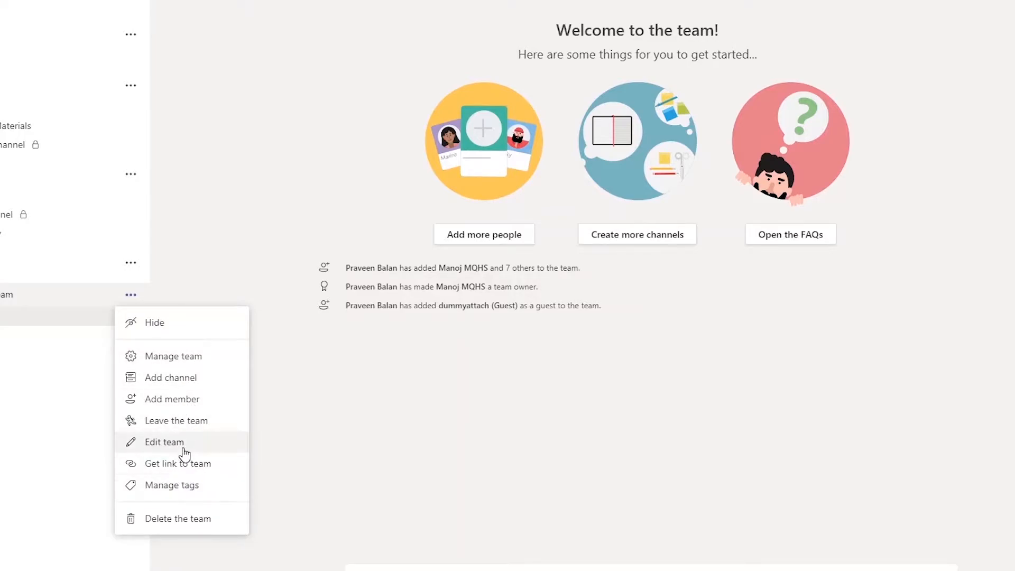
{"action": "left_click", "coordinate": [199, 359]}
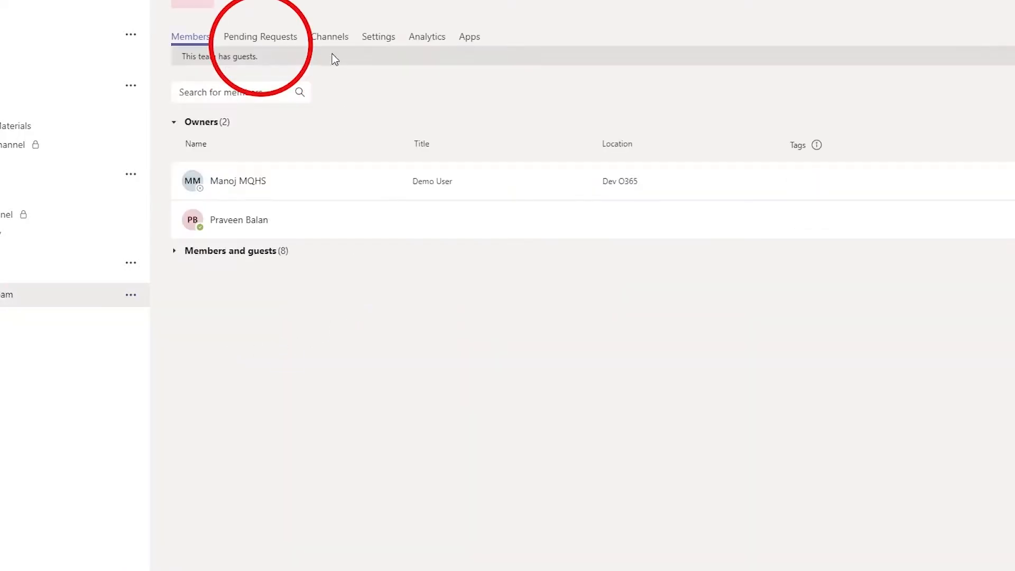
{"action": "left_click", "coordinate": [329, 38]}
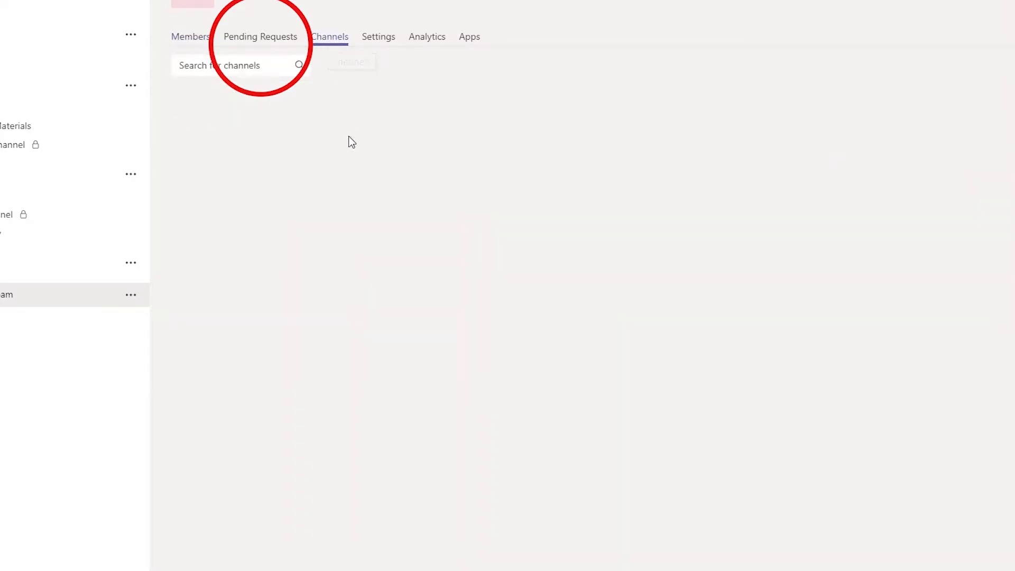
{"action": "left_click", "coordinate": [377, 38]}
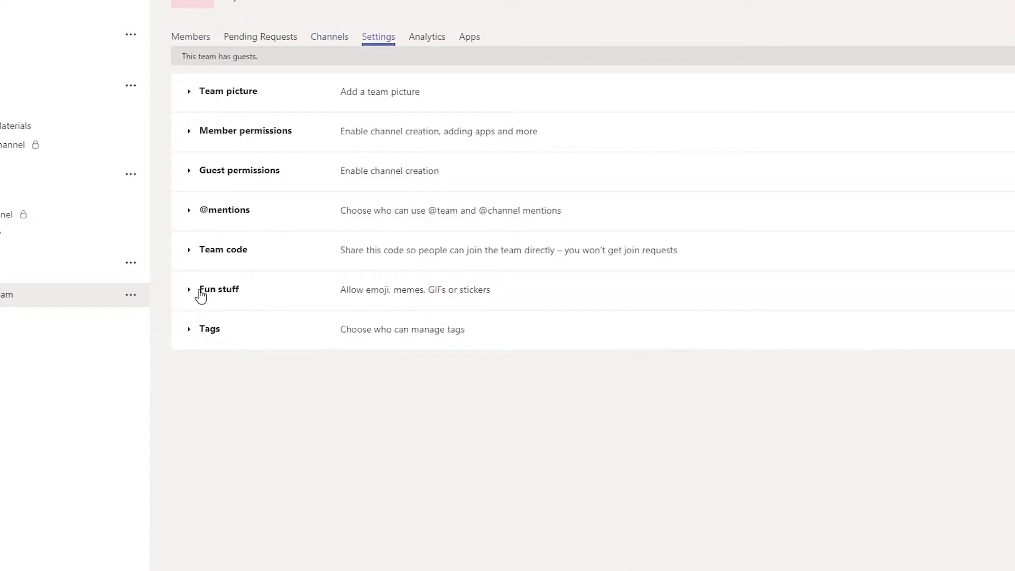
{"action": "left_click", "coordinate": [434, 37]}
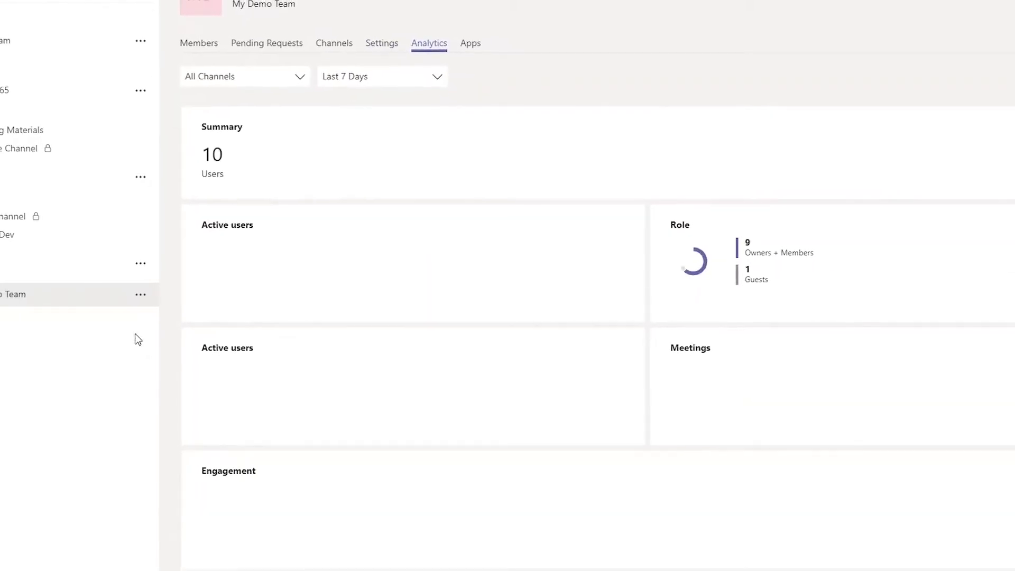
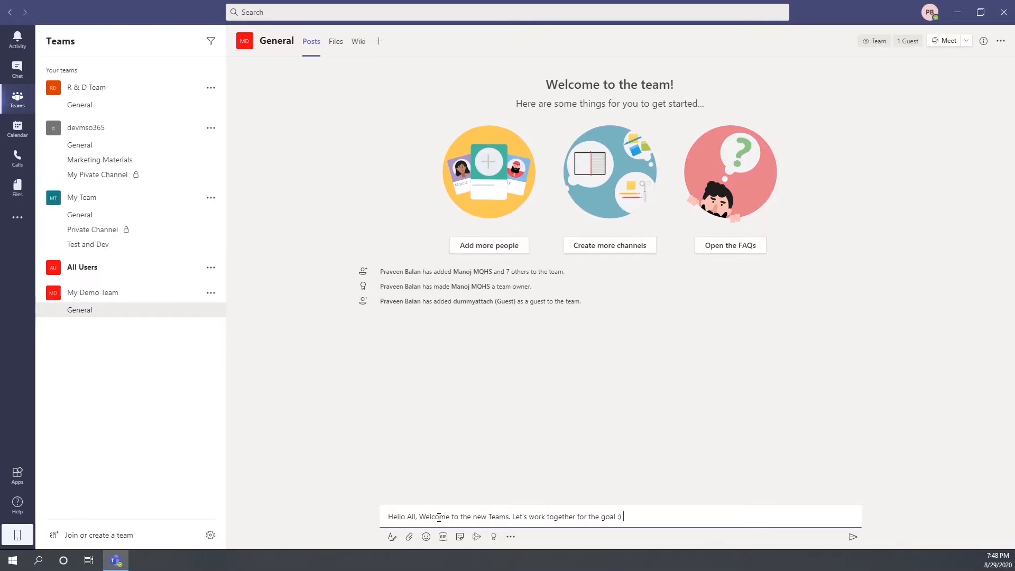
Step: Post the welcome message with its smiley to My Demo Team's General channel
{"action": "left_click", "coordinate": [852, 536]}
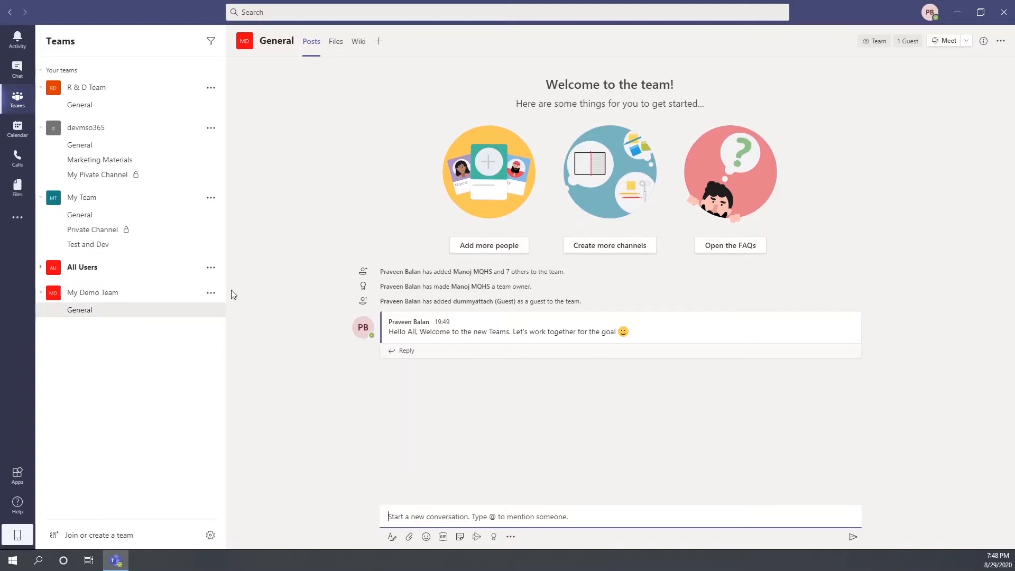
{"action": "left_click", "coordinate": [211, 292]}
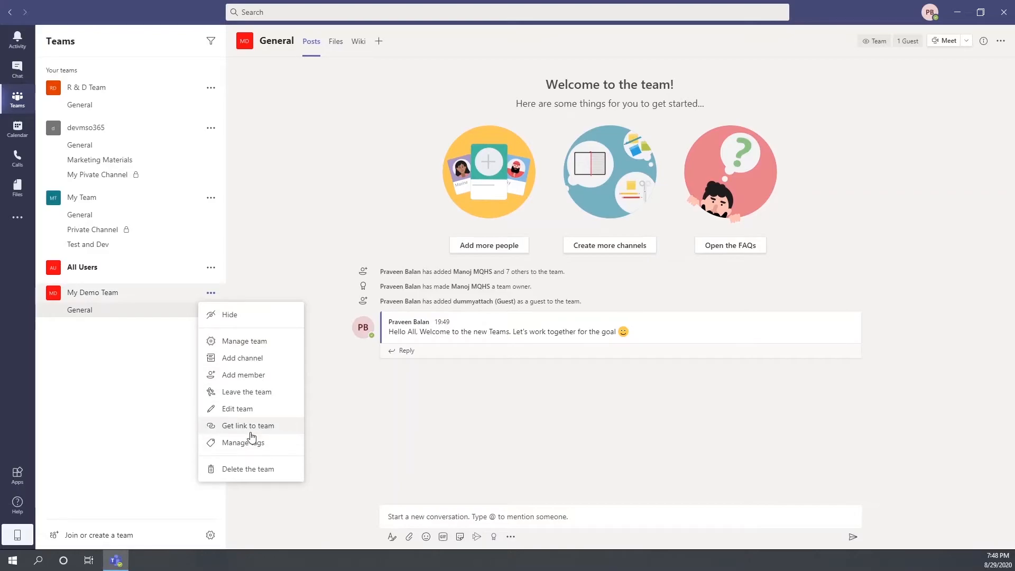
Step: Create the Standard channel 'For Content Development' using the same text as its description
{"action": "left_click", "coordinate": [253, 359]}
{"action": "type", "text": "For Content Develop"}
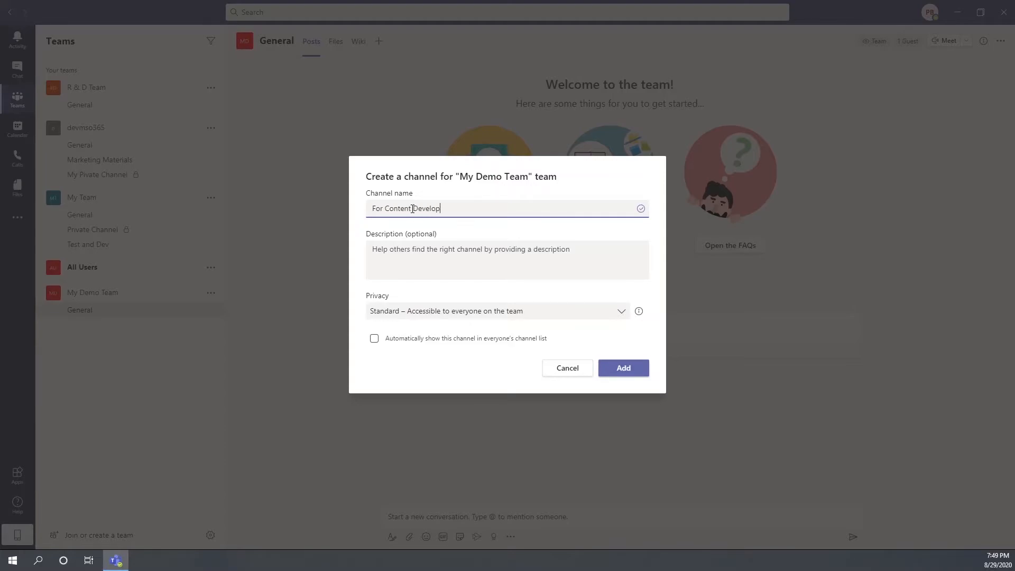
{"action": "key", "text": "ctrl+a"}
{"action": "key", "text": "ctrl+c"}
{"action": "left_click", "coordinate": [484, 256]}
{"action": "key", "text": "ctrl+v"}
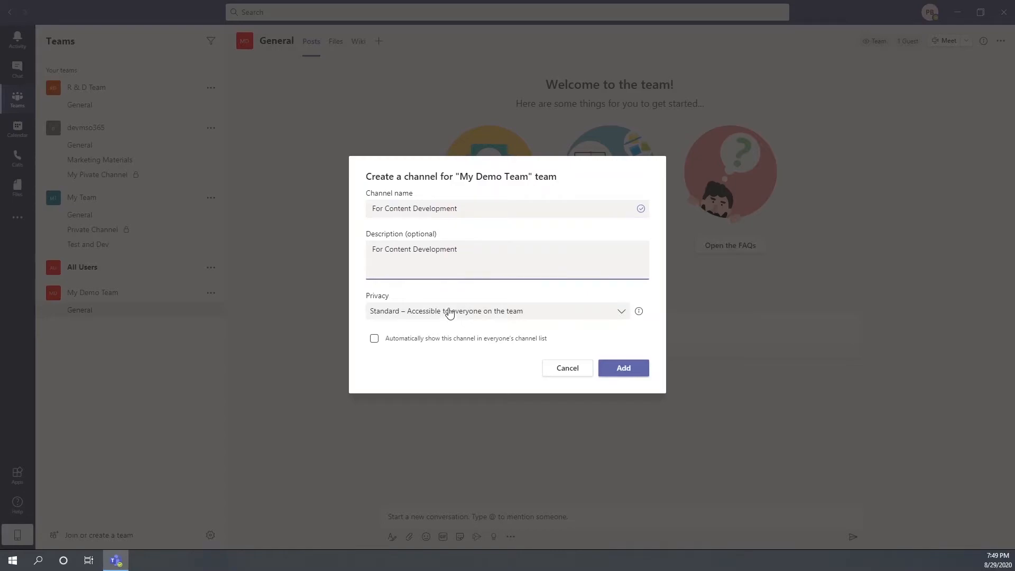
{"action": "left_click", "coordinate": [446, 312]}
{"action": "left_click", "coordinate": [479, 355]}
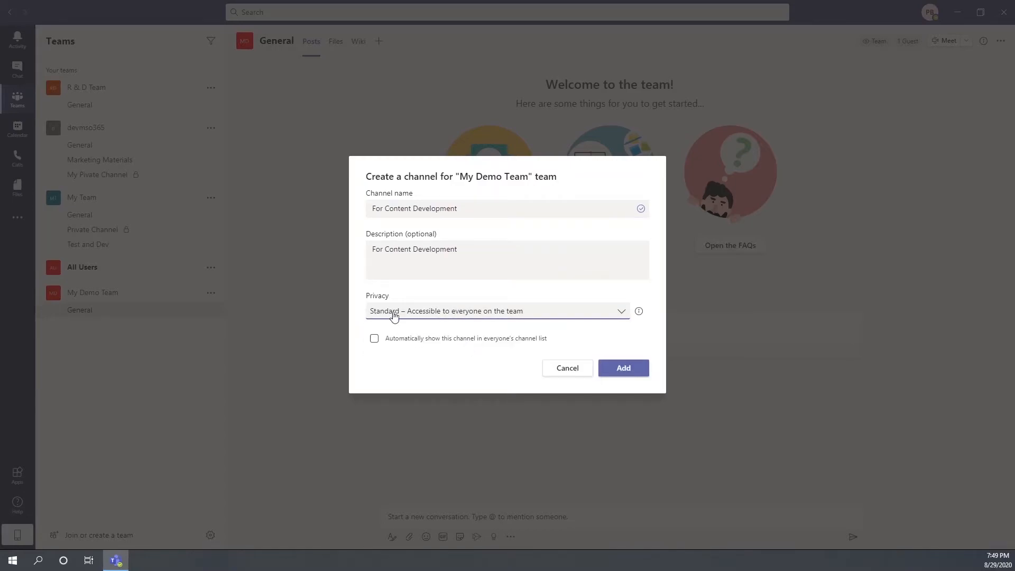
{"action": "left_click", "coordinate": [624, 367]}
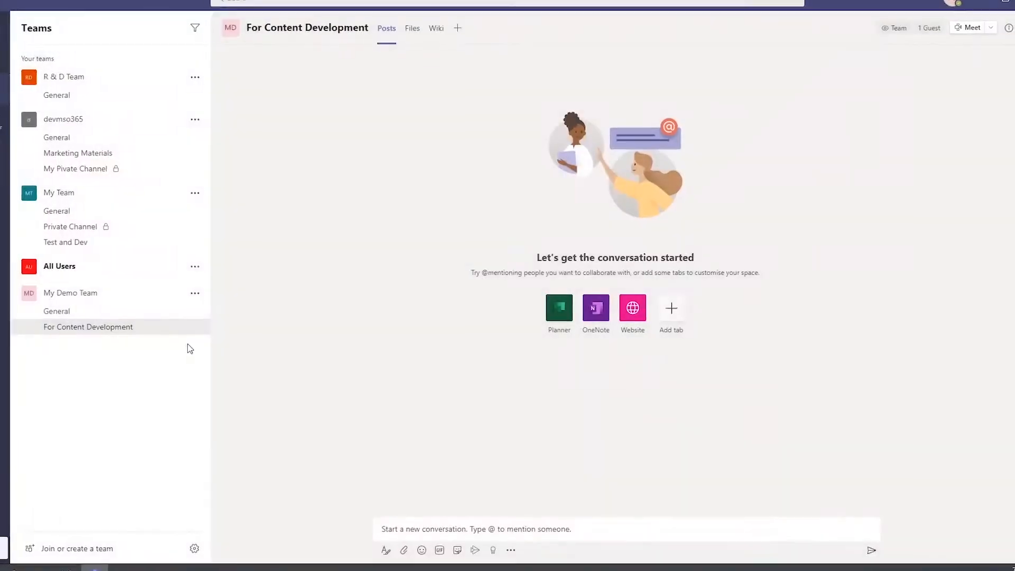
Step: Review For Content Development's post permissions and moderation options, keeping everyone allowed to start posts
{"action": "left_click", "coordinate": [211, 326]}
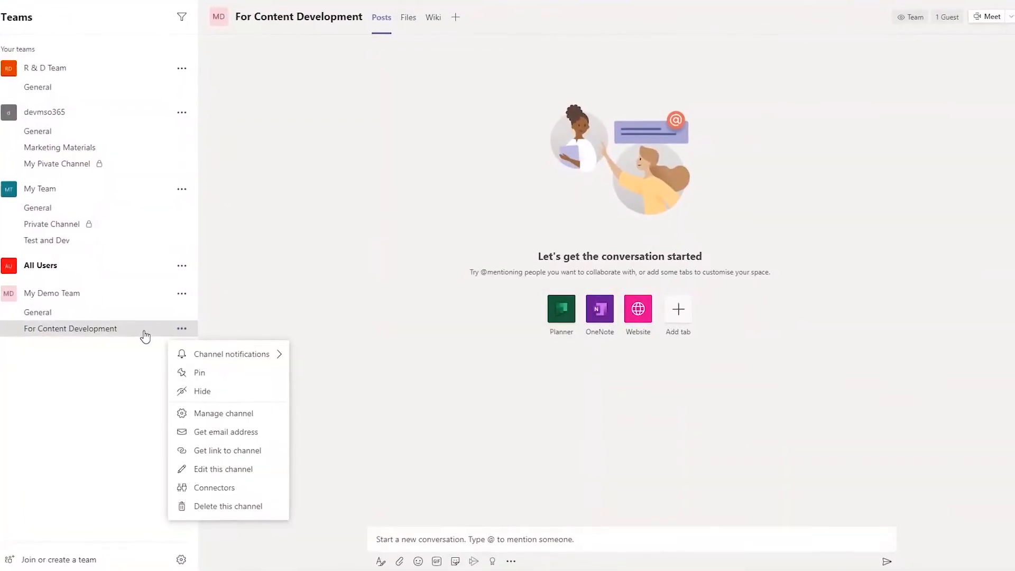
{"action": "left_click", "coordinate": [222, 420]}
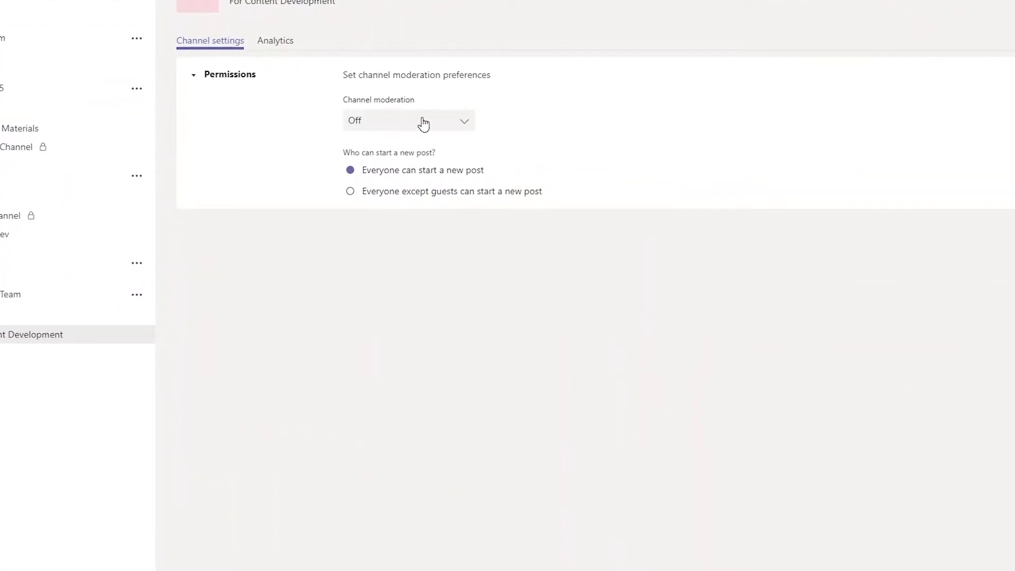
{"action": "left_click", "coordinate": [351, 192]}
{"action": "left_click", "coordinate": [350, 170]}
{"action": "left_click", "coordinate": [448, 125]}
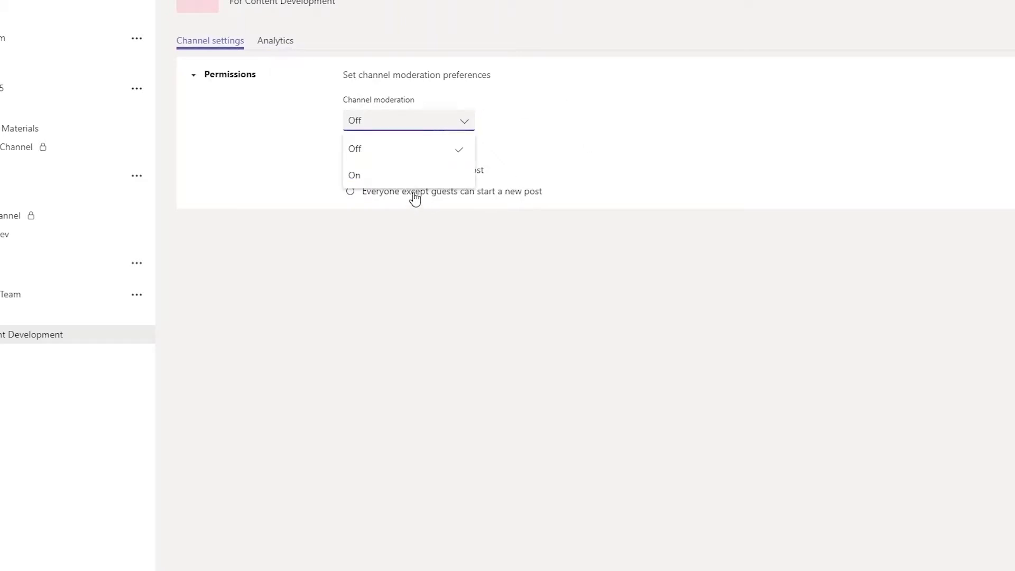
{"action": "left_click", "coordinate": [410, 176]}
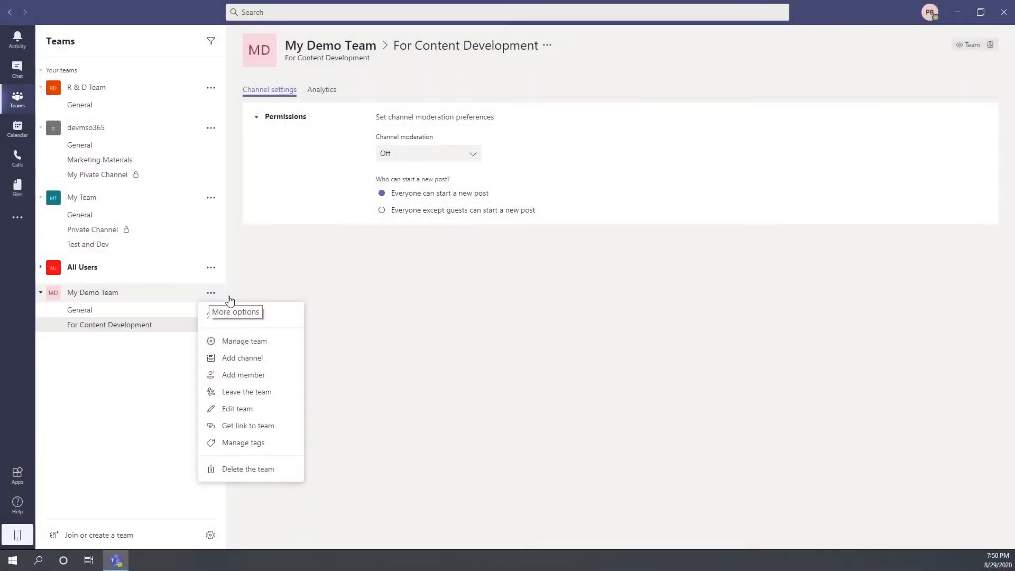
{"action": "left_click", "coordinate": [269, 358]}
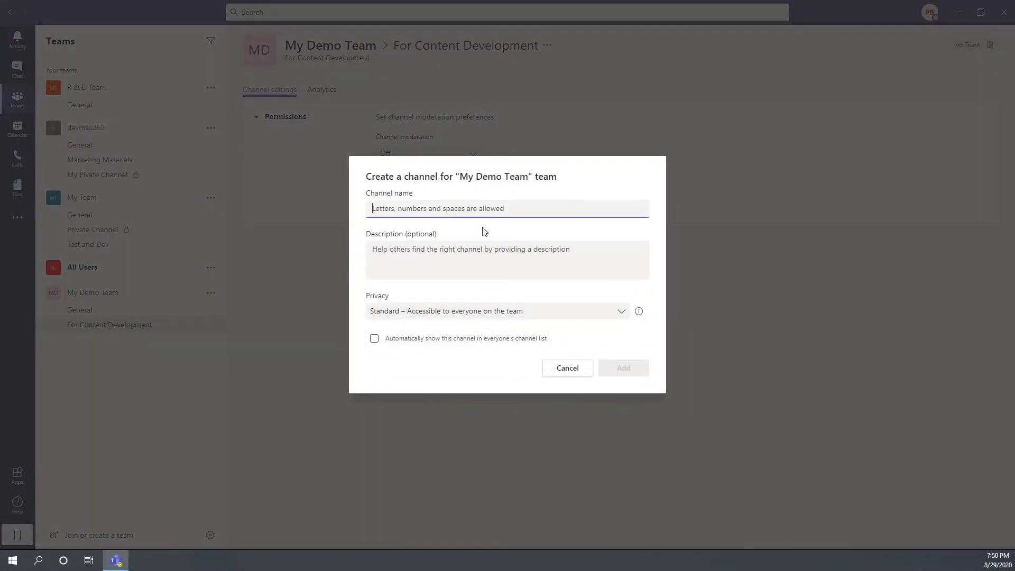
Step: Name the new channel 'We Admins' with the description 'Private Channel for Admins'
{"action": "type", "text": "Secret Channel"}
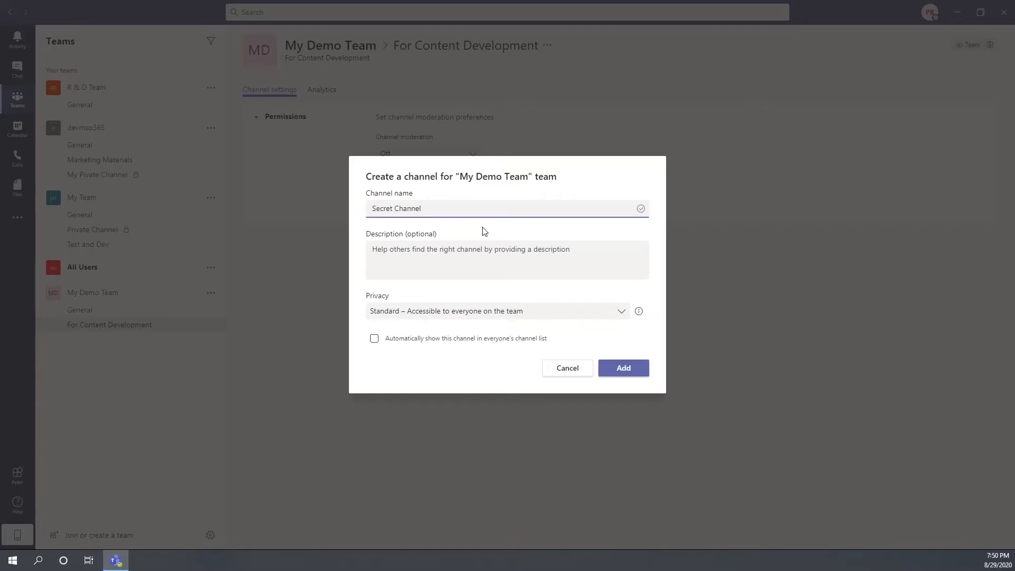
{"action": "key", "text": "ctrl+a"}
{"action": "type", "text": "Private"}
{"action": "key", "text": "ctrl+a"}
{"action": "key", "text": "ctrl+c"}
{"action": "left_click", "coordinate": [412, 249]}
{"action": "key", "text": "ctrl+v"}
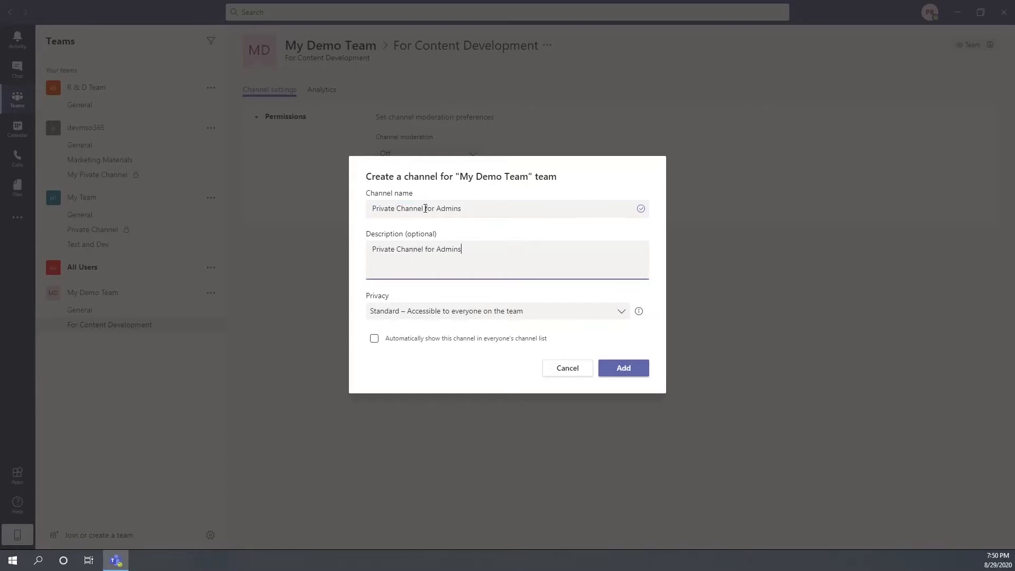
{"action": "left_click_drag", "start_coordinate": [437, 210], "coordinate": [255, 230]}
{"action": "key", "text": "BackSpace"}
{"action": "type", "text": "We"}
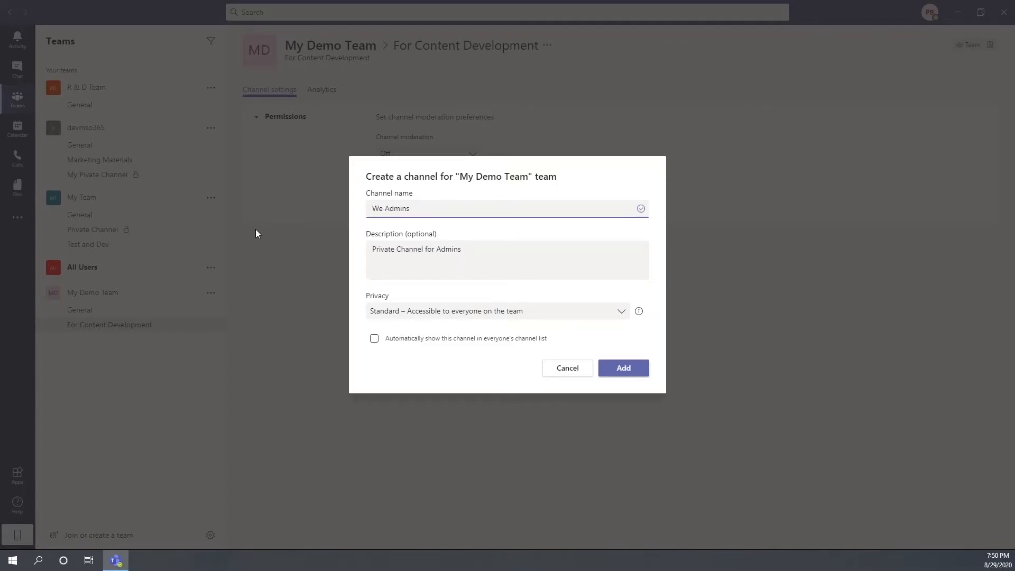
Step: Set the channel's privacy to Private and create it
{"action": "left_click", "coordinate": [511, 316]}
{"action": "left_click", "coordinate": [427, 367]}
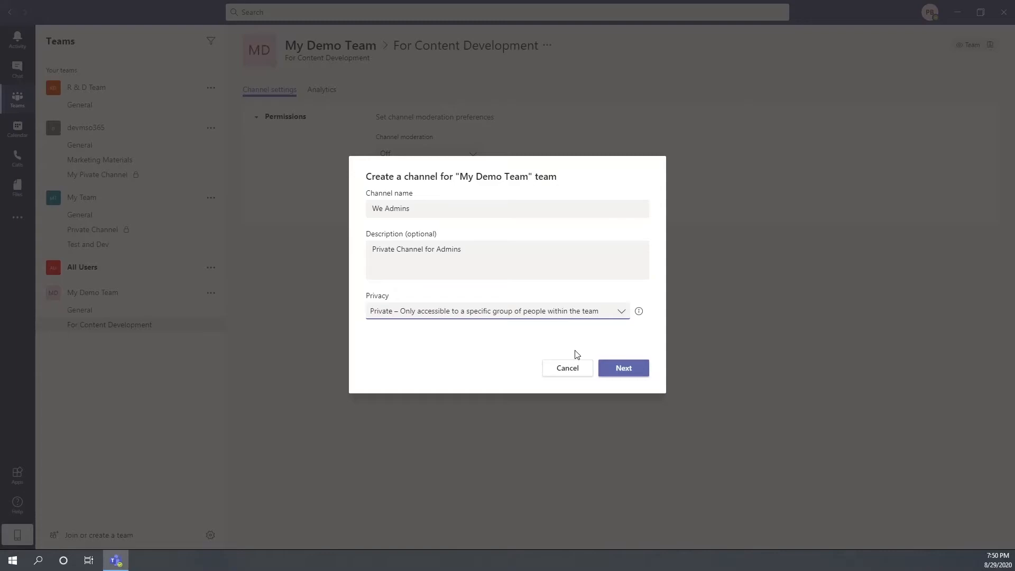
{"action": "left_click", "coordinate": [626, 367]}
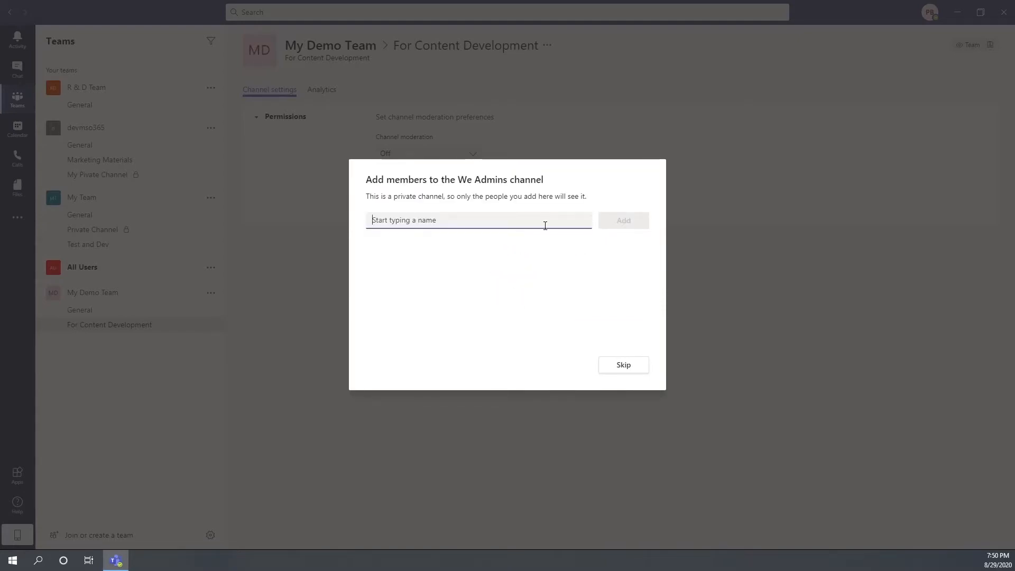
Step: Add AD Admin, Teams Admin, ATP Admin and Intune Admin as We Admins members
{"action": "type", "text": "ad"}
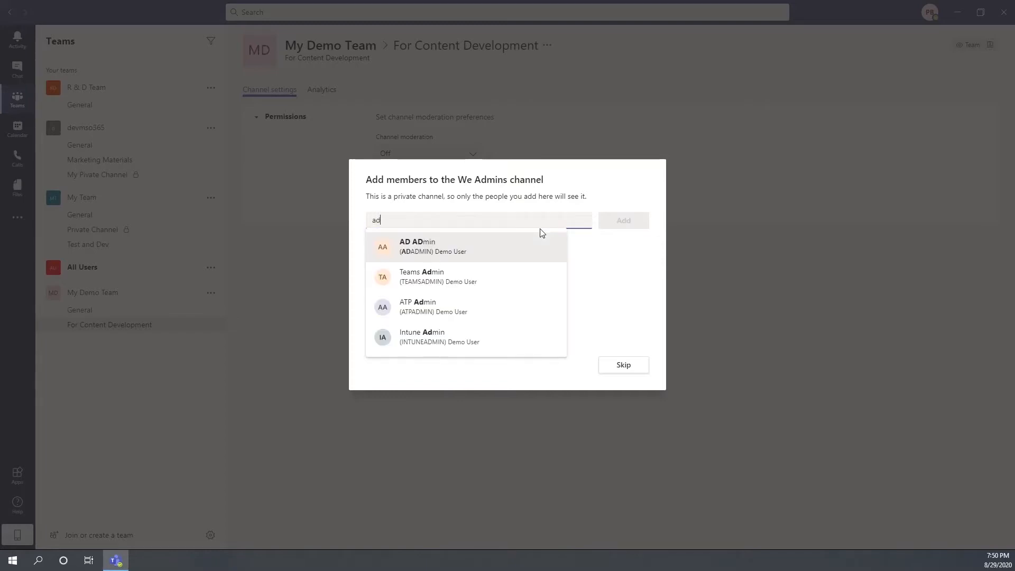
{"action": "left_click", "coordinate": [426, 258]}
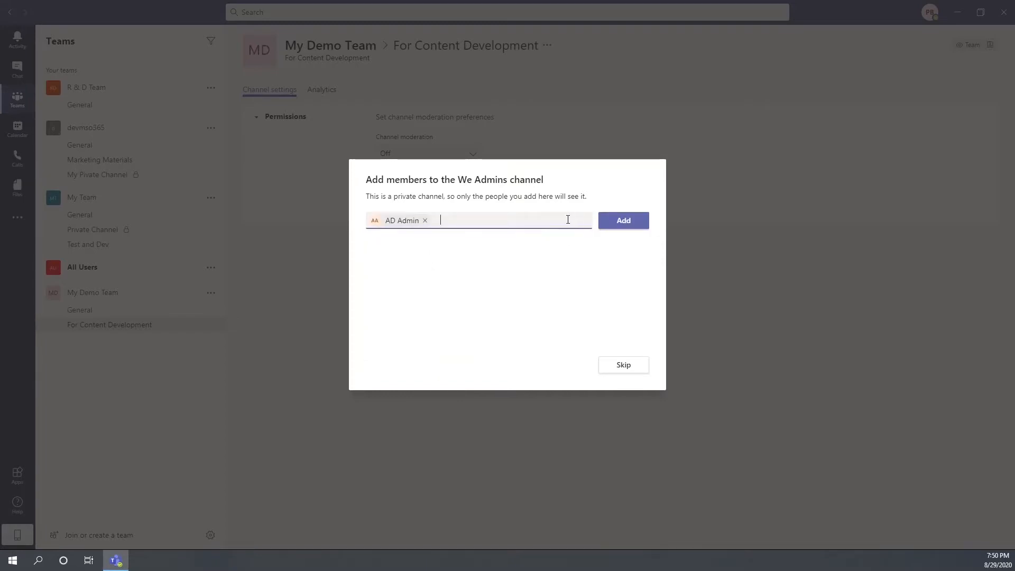
{"action": "type", "text": "ad"}
{"action": "left_click", "coordinate": [481, 276]}
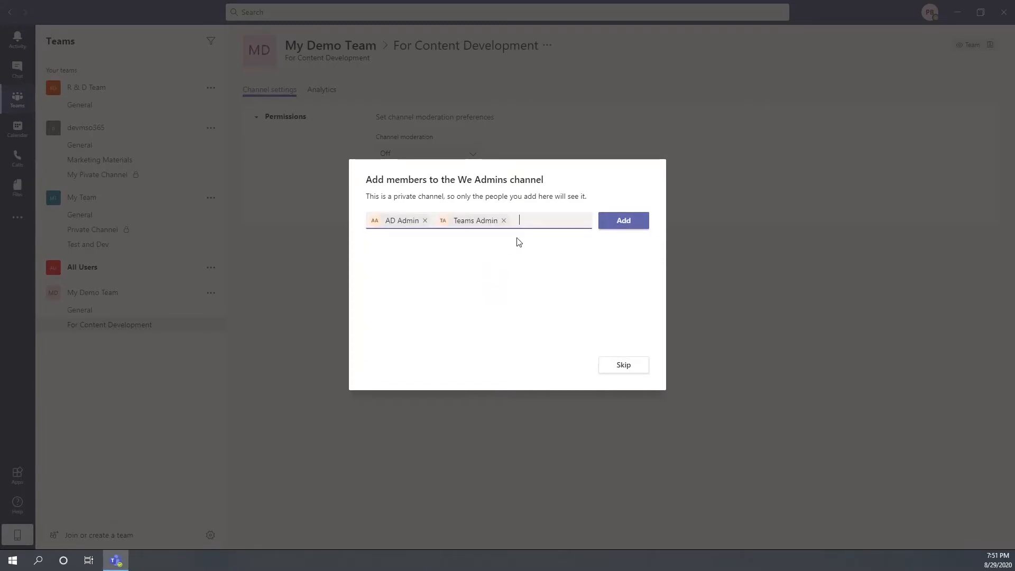
{"action": "type", "text": "ad"}
{"action": "left_click", "coordinate": [575, 302]}
{"action": "type", "text": "ad"}
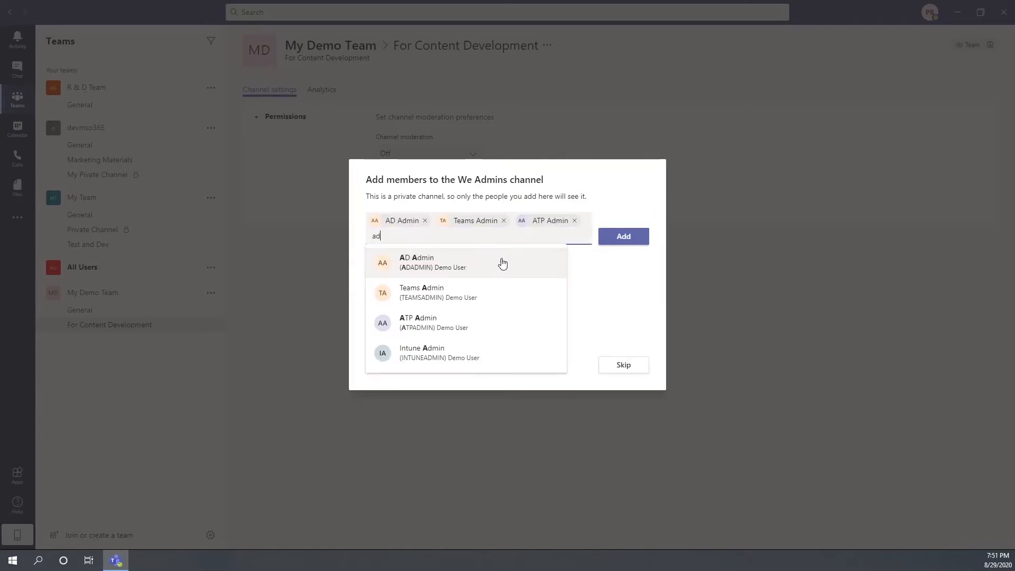
{"action": "left_click", "coordinate": [437, 345]}
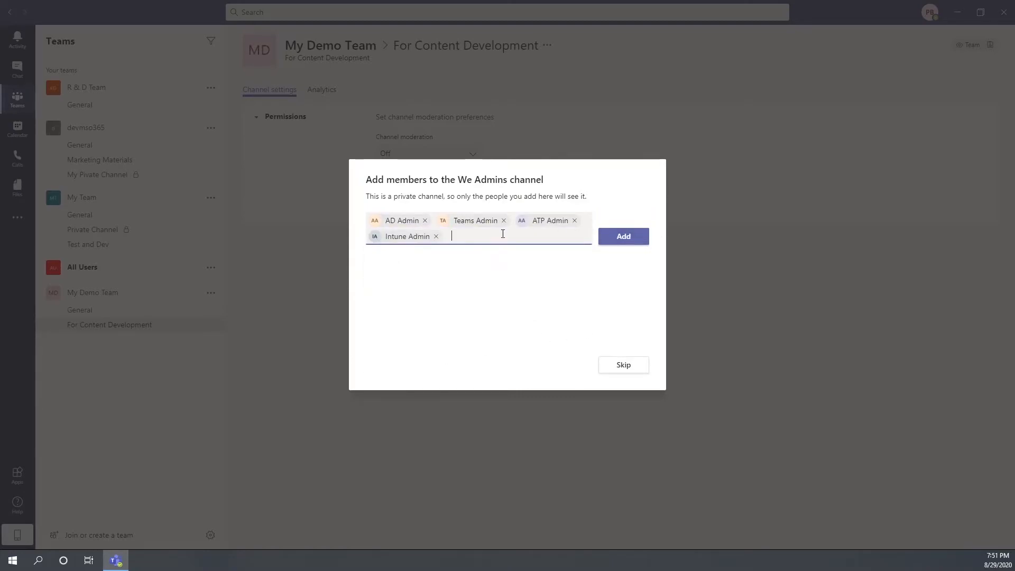
{"action": "left_click", "coordinate": [602, 240]}
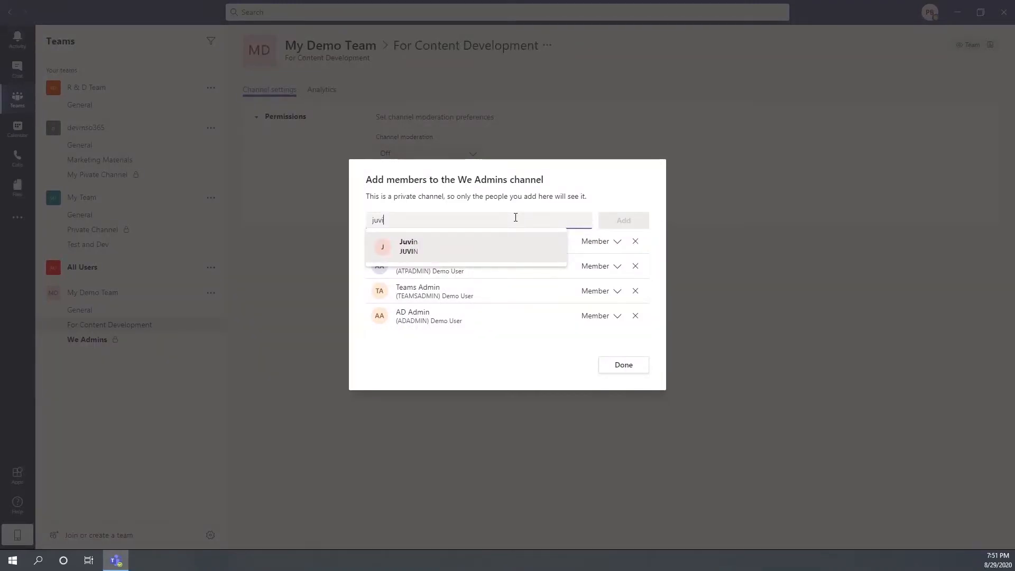
{"action": "key", "text": "BackSpace"}
{"action": "key", "text": "BackSpace"}
{"action": "key", "text": "BackSpace"}
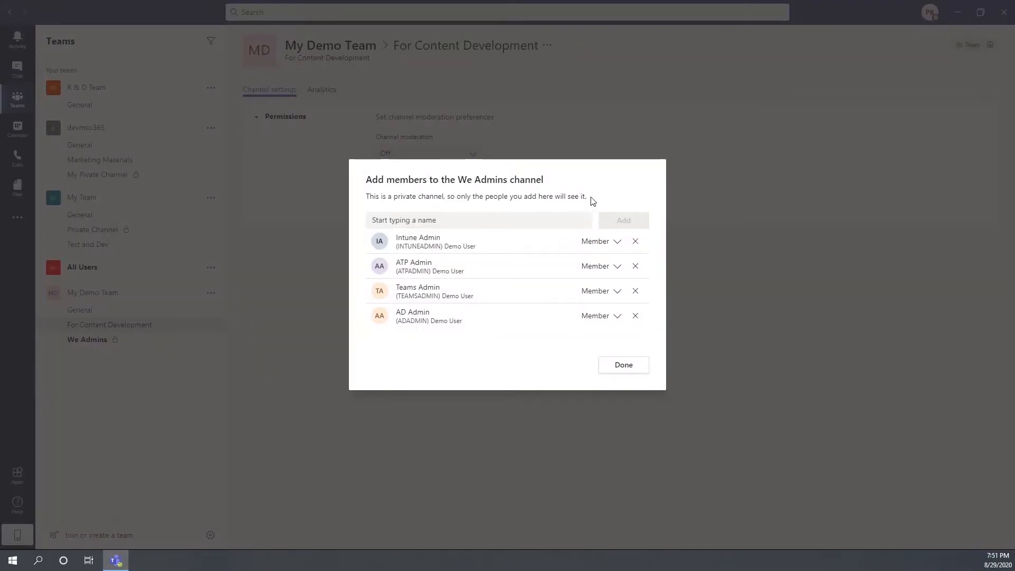
{"action": "left_click", "coordinate": [623, 365]}
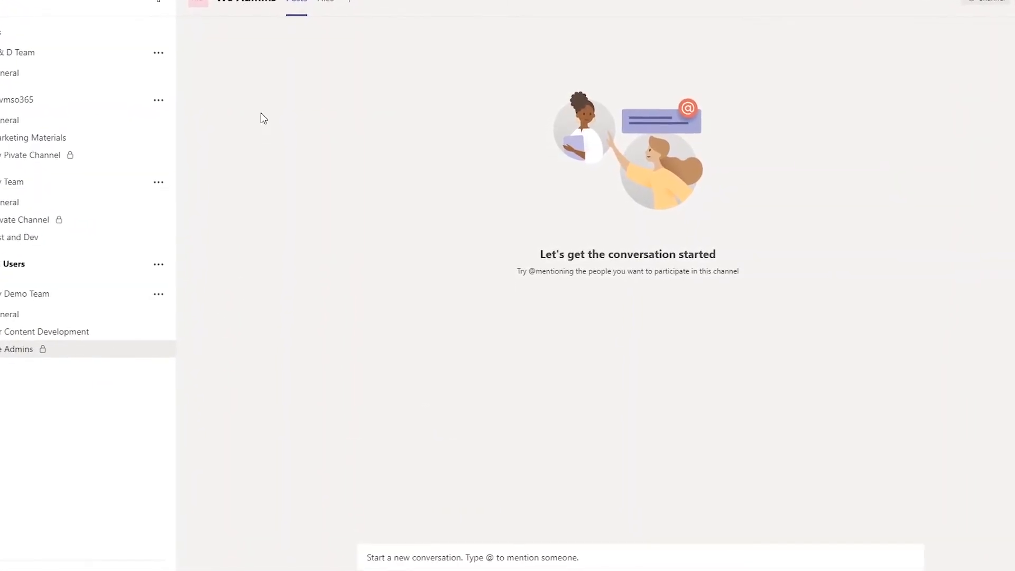
Step: In We Admins' channel settings, change the Giphy content filter from Moderate to Strict
{"action": "left_click", "coordinate": [168, 347]}
{"action": "left_click", "coordinate": [188, 453]}
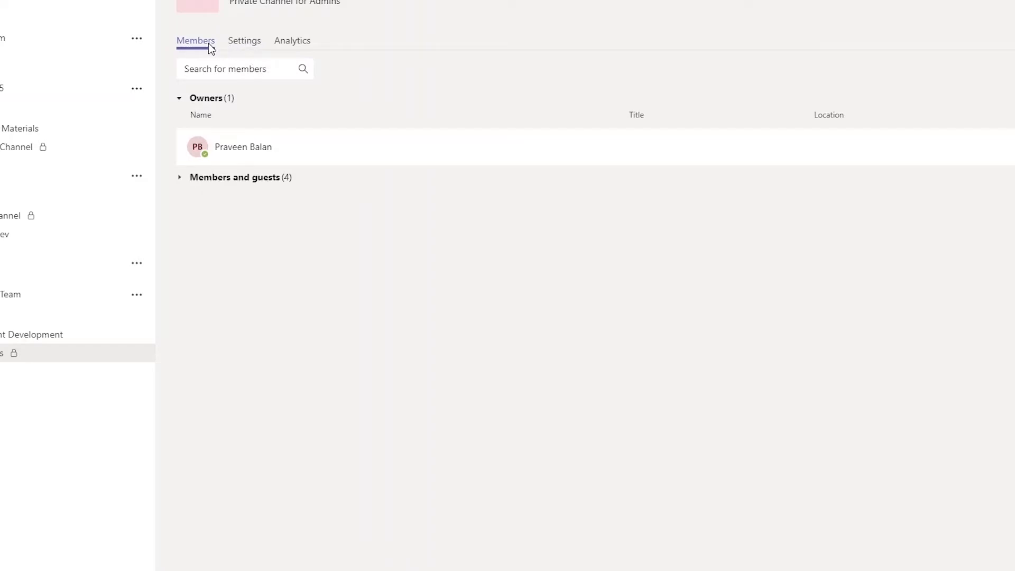
{"action": "left_click", "coordinate": [244, 42]}
{"action": "left_click", "coordinate": [196, 75]}
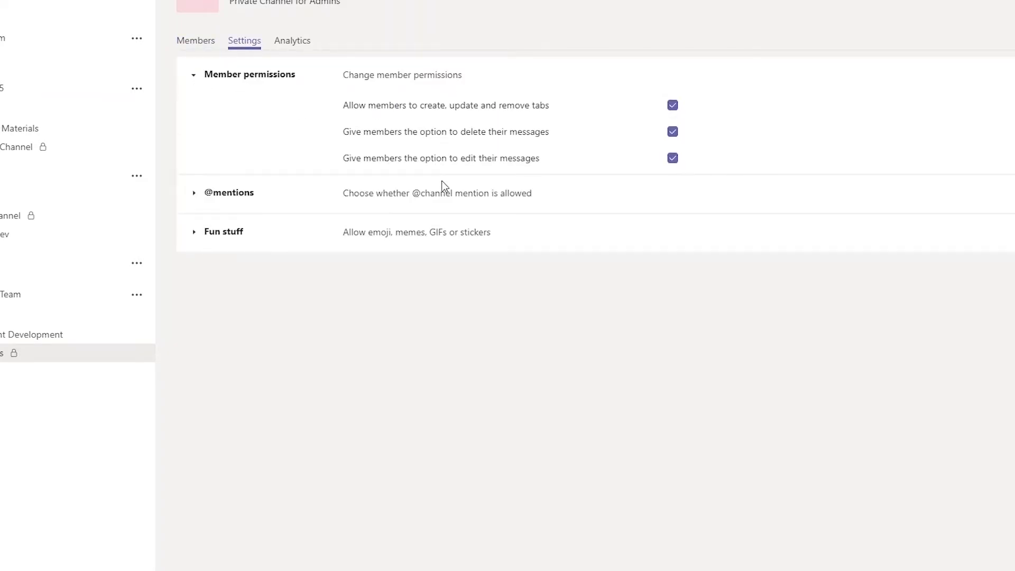
{"action": "left_click", "coordinate": [193, 193]}
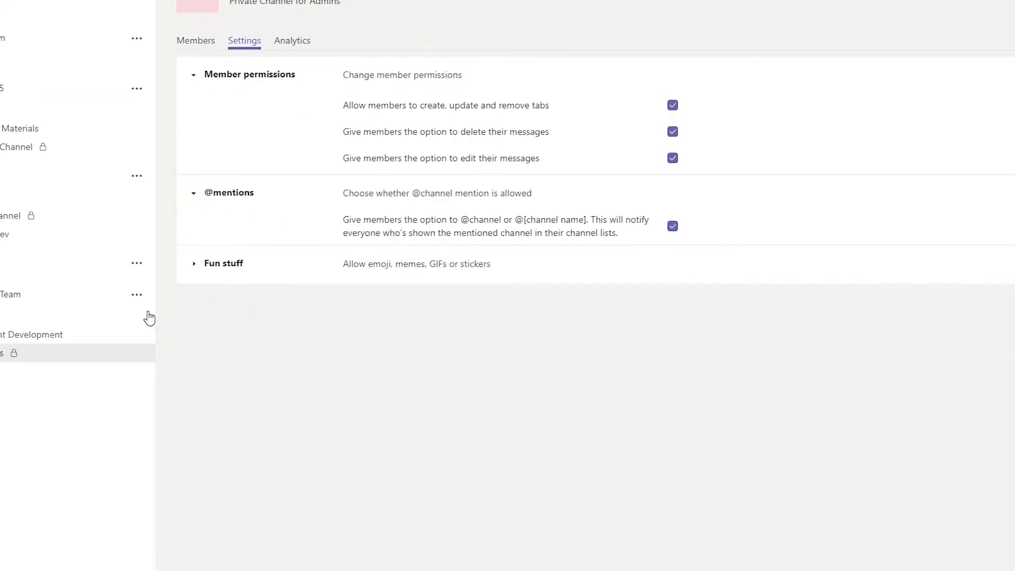
{"action": "left_click", "coordinate": [193, 264]}
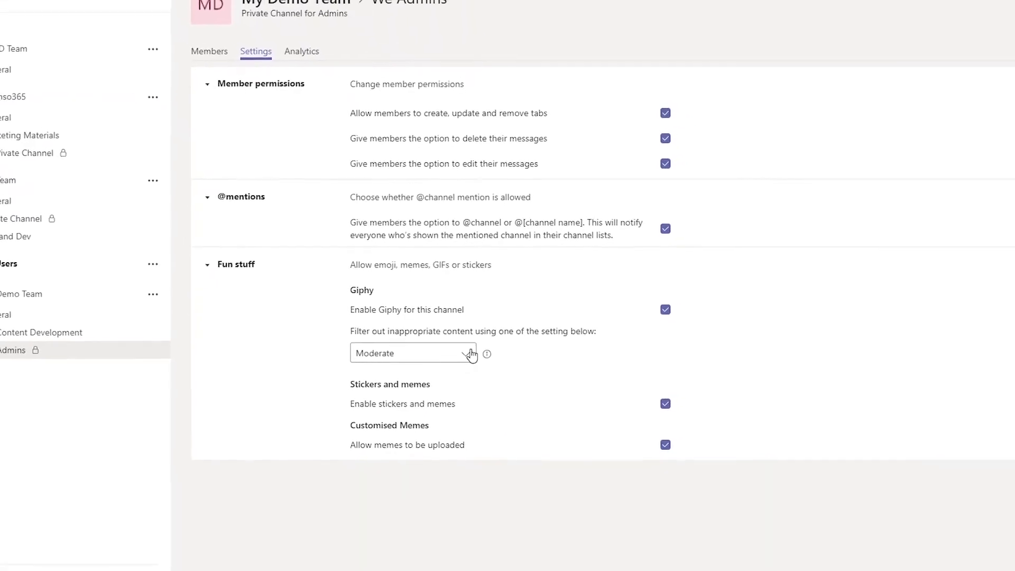
{"action": "left_click", "coordinate": [471, 355]}
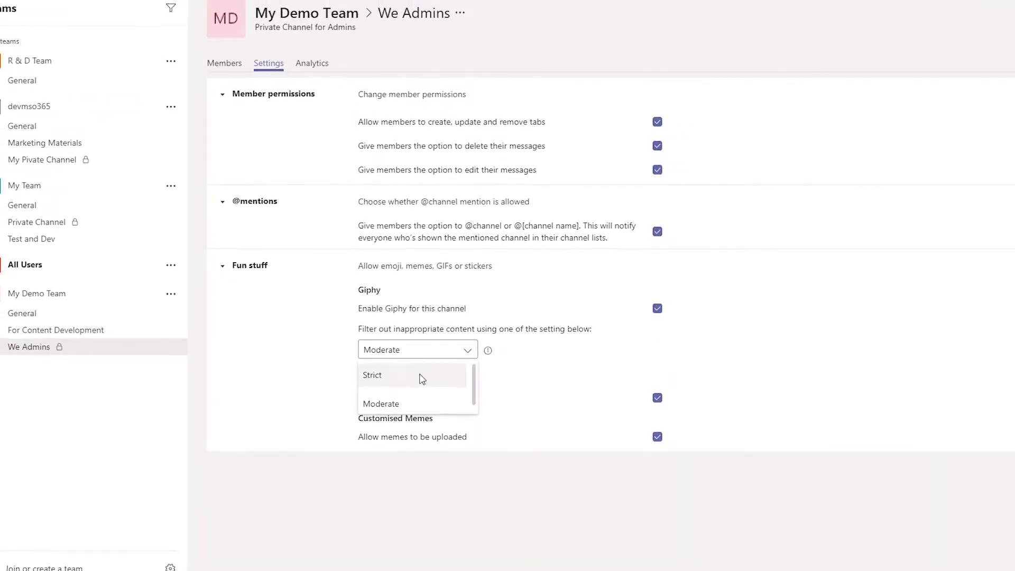
{"action": "left_click", "coordinate": [426, 381]}
{"action": "mouse_move", "coordinate": [484, 358]}
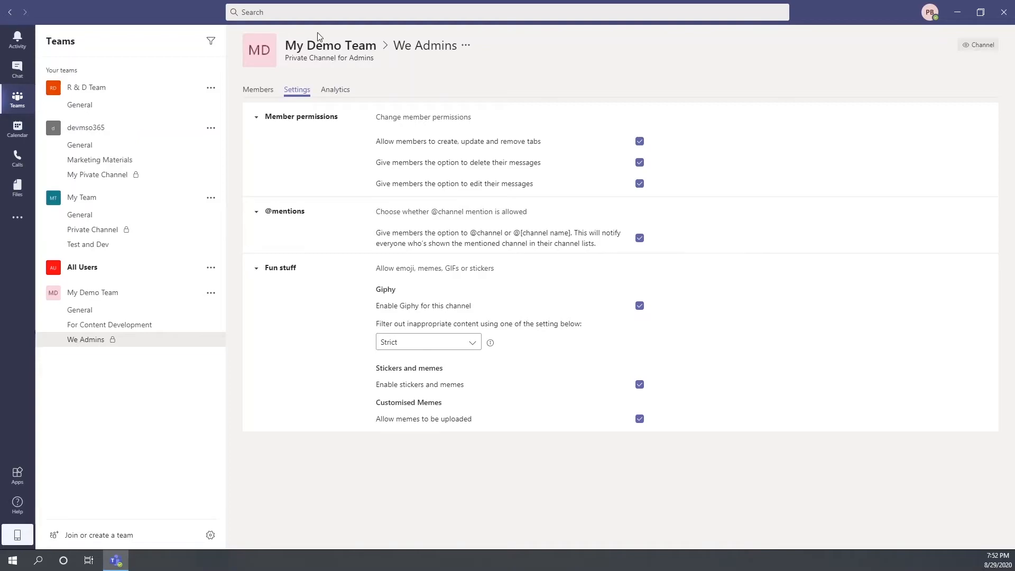
Step: Review the We Admins member list and analytics
{"action": "left_click", "coordinate": [258, 90]}
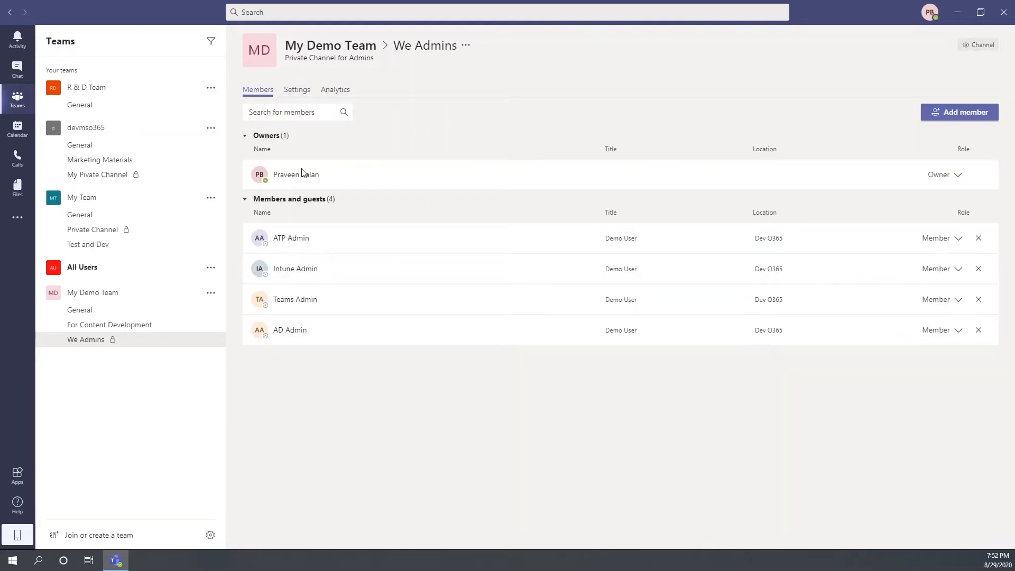
{"action": "left_click", "coordinate": [335, 90]}
{"action": "left_click_drag", "start_coordinate": [283, 179], "coordinate": [240, 181]}
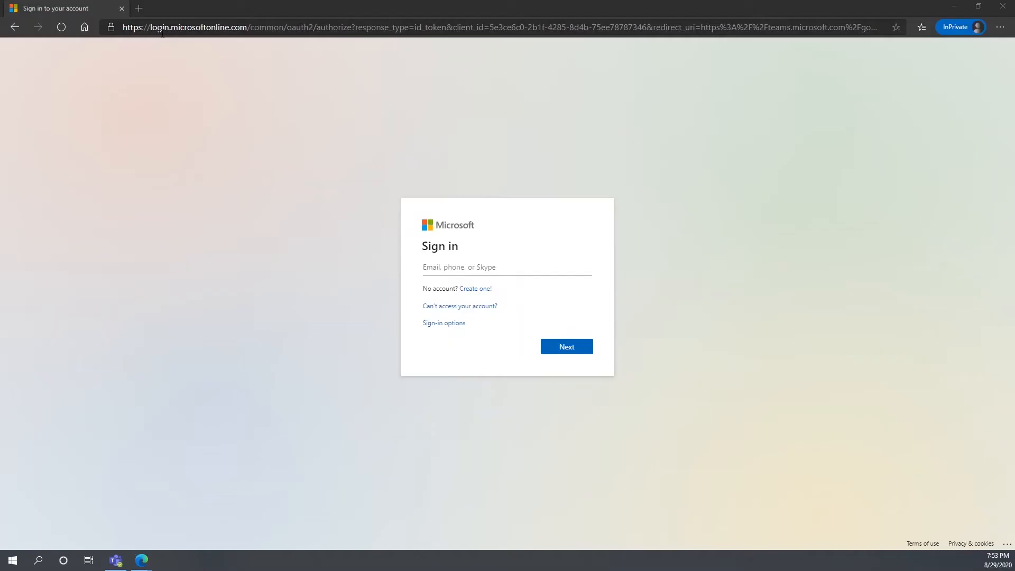
{"action": "left_click", "coordinate": [190, 24]}
Step: Load Teams in the browser and sign in with the new member's email and password, staying signed in
{"action": "type", "text": "teams.microsoft.com"}
{"action": "key", "text": "Return"}
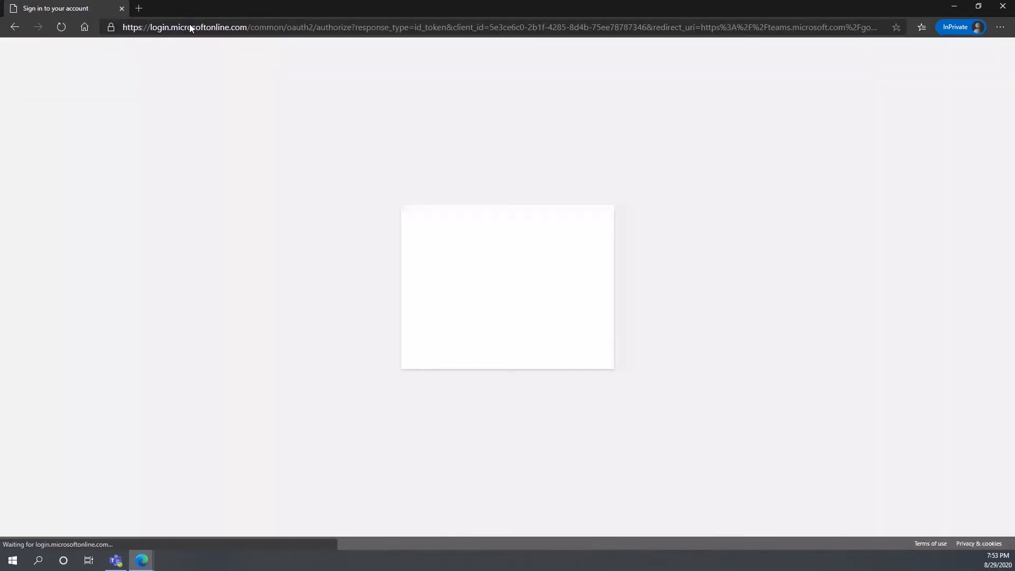
{"action": "left_click", "coordinate": [500, 265]}
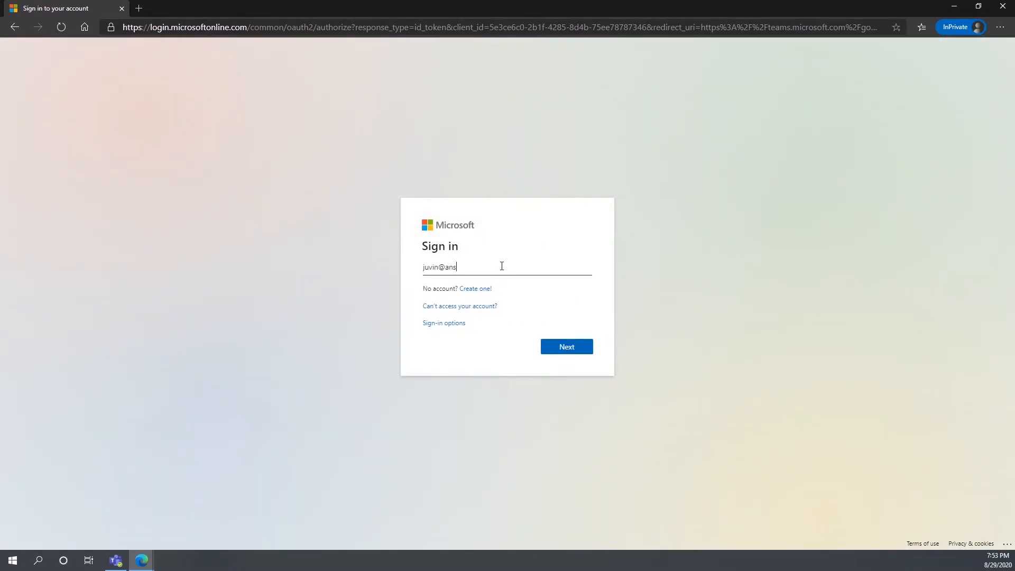
{"action": "key", "text": "Return"}
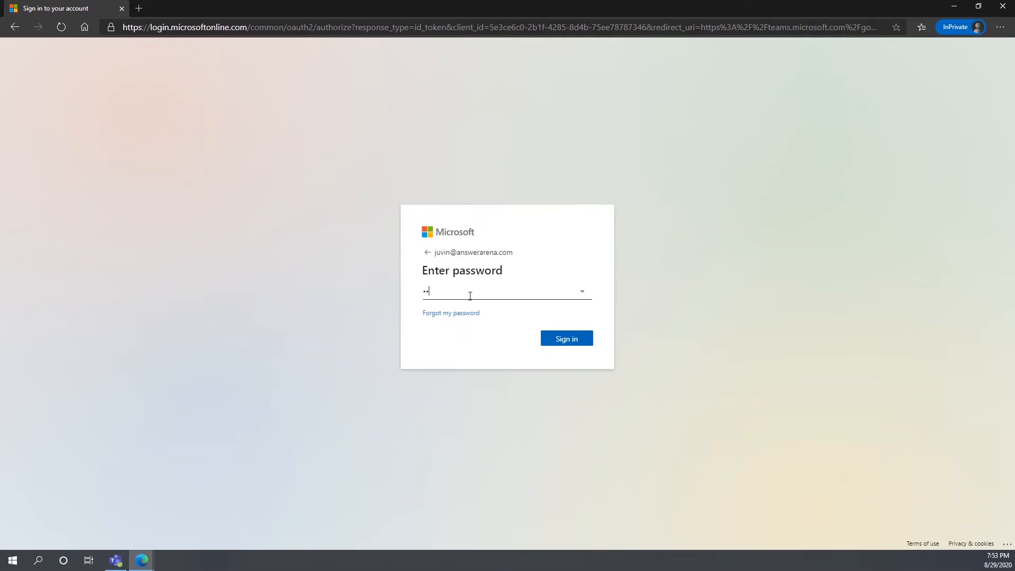
{"action": "key", "text": "Return"}
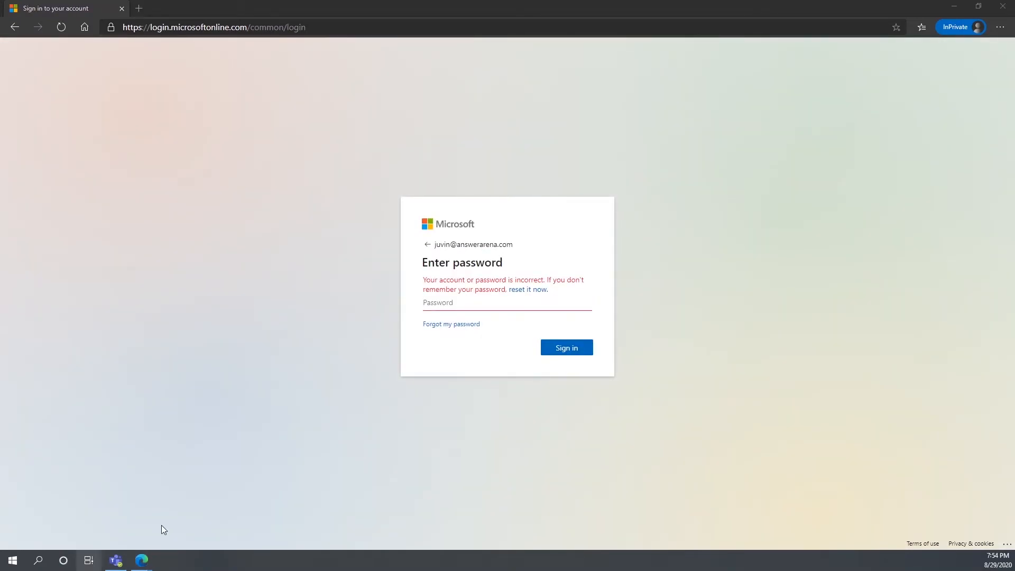
{"action": "type", "text": "••••••••••"}
{"action": "key", "text": "Return"}
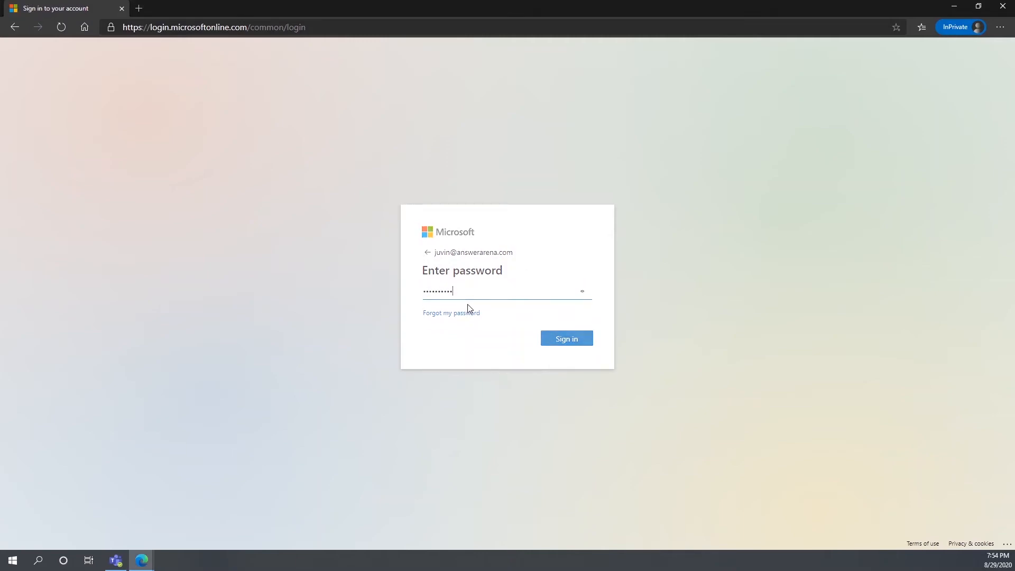
{"action": "left_click", "coordinate": [574, 343]}
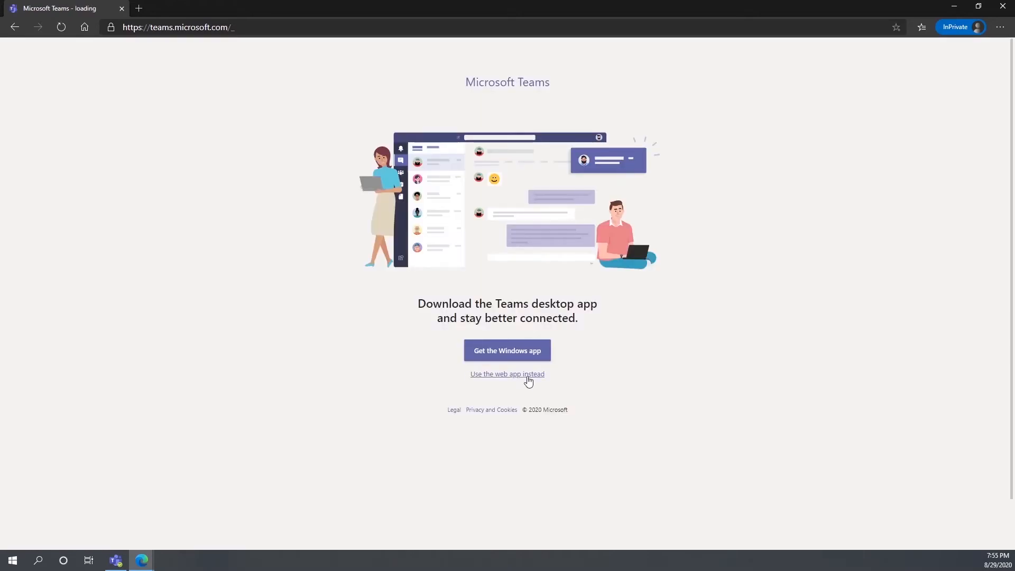
Step: Use the Teams web app, unhide and open For Content Development, and finish the welcome tour
{"action": "left_click", "coordinate": [528, 377]}
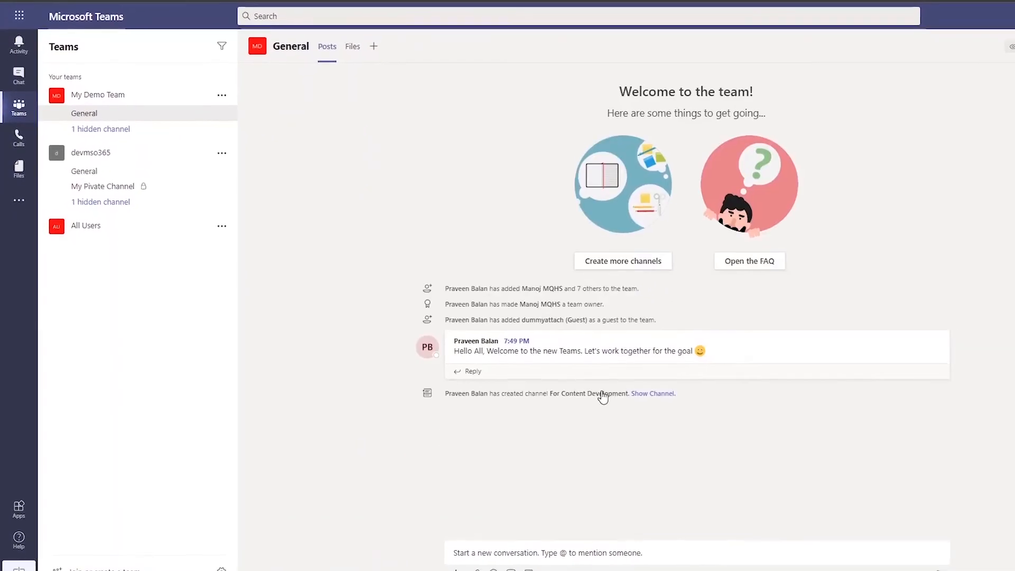
{"action": "left_click", "coordinate": [651, 393]}
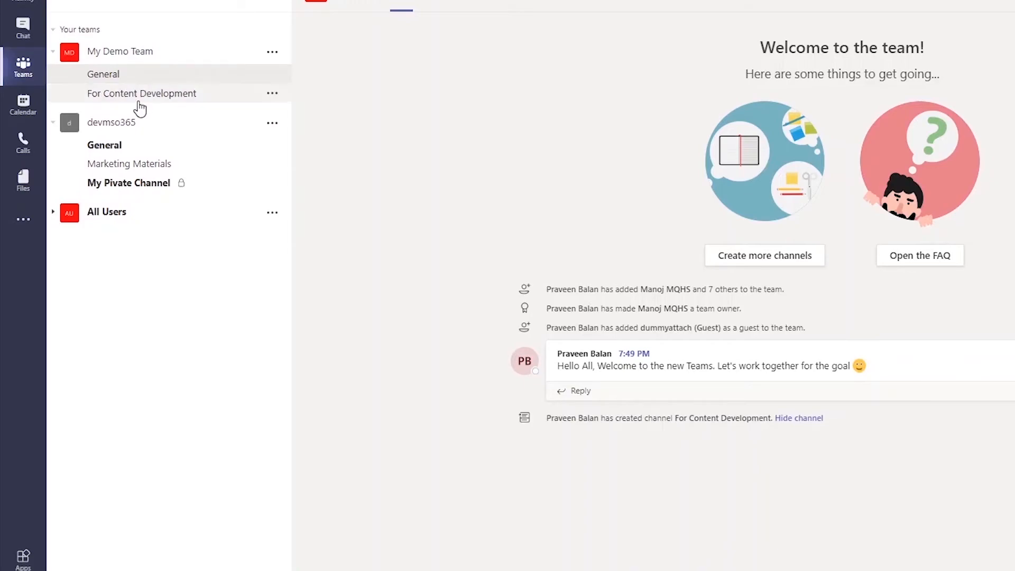
{"action": "left_click", "coordinate": [141, 95]}
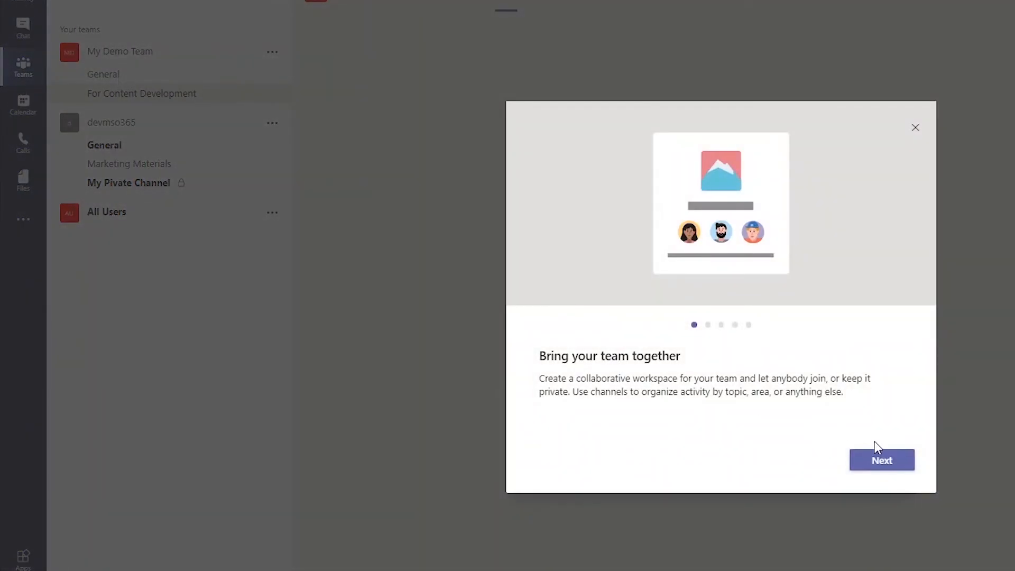
{"action": "left_click", "coordinate": [877, 461]}
{"action": "left_click", "coordinate": [888, 470]}
{"action": "left_click", "coordinate": [888, 470]}
{"action": "left_click", "coordinate": [887, 467]}
{"action": "left_click", "coordinate": [887, 468]}
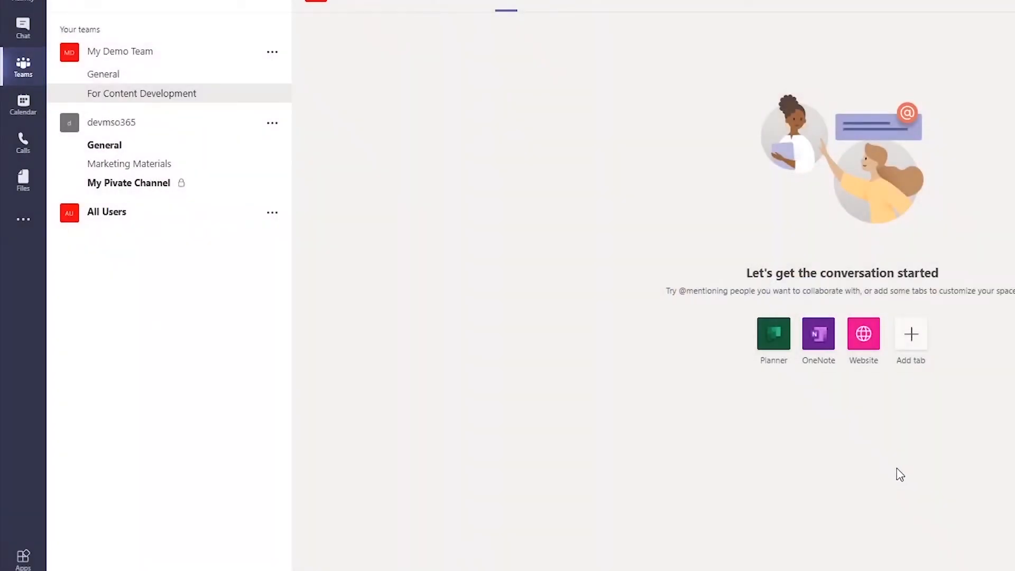
Step: In General, start a reply to the welcome post: 'Hey, thank you for add'
{"action": "left_click", "coordinate": [117, 82]}
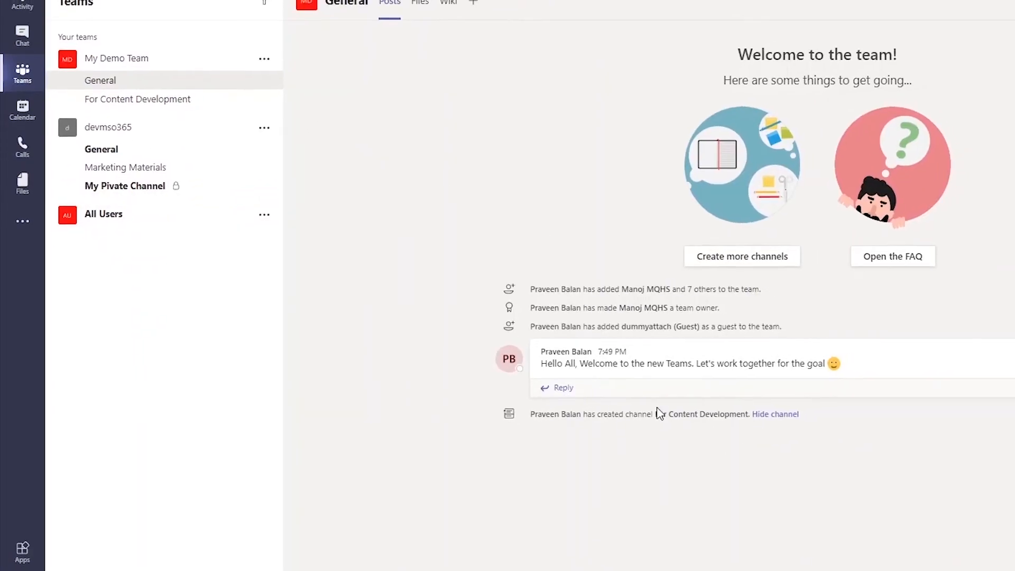
{"action": "left_click", "coordinate": [560, 387]}
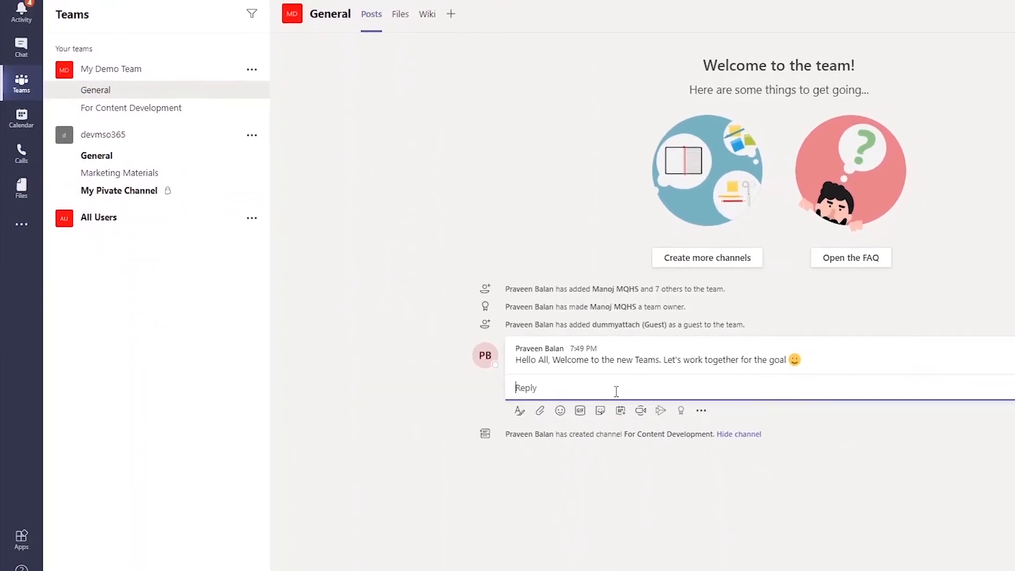
{"action": "type", "text": "Hey, "}
{"action": "type", "text": "thank you for add"}
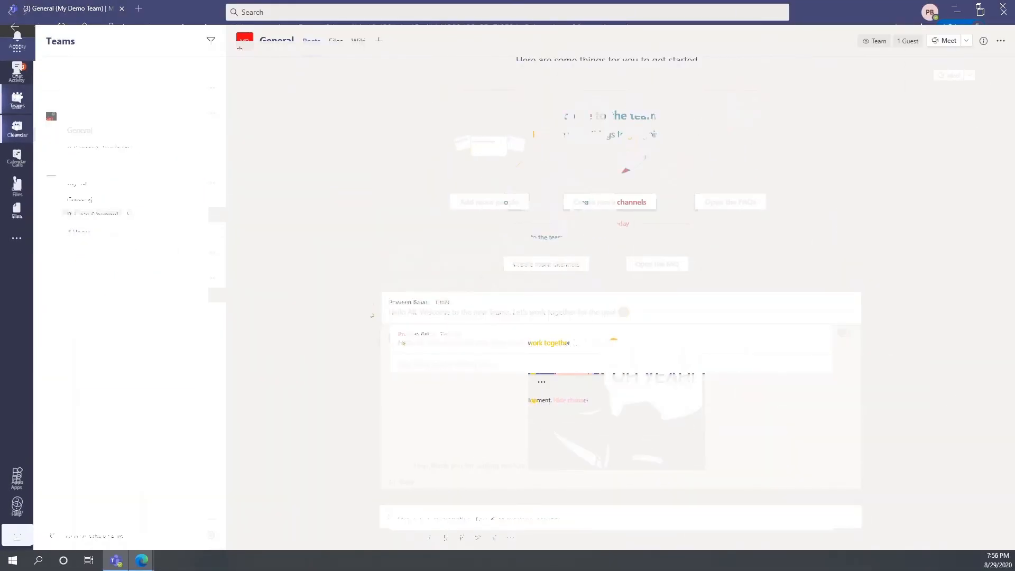
Step: Add the new member, found by name, to the private We Admins channel
{"action": "left_click", "coordinate": [87, 324]}
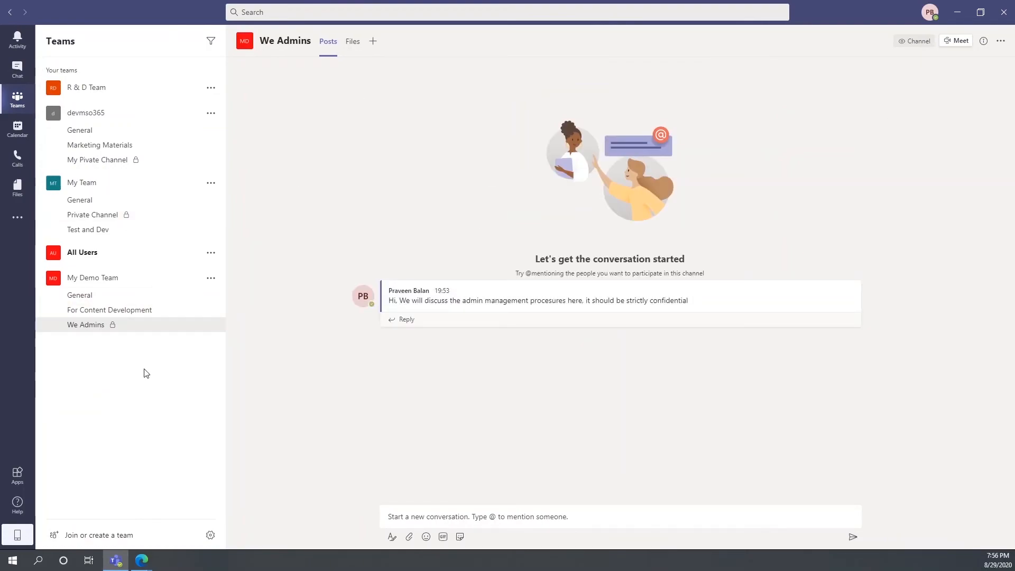
{"action": "left_click", "coordinate": [211, 324]}
{"action": "left_click", "coordinate": [275, 416]}
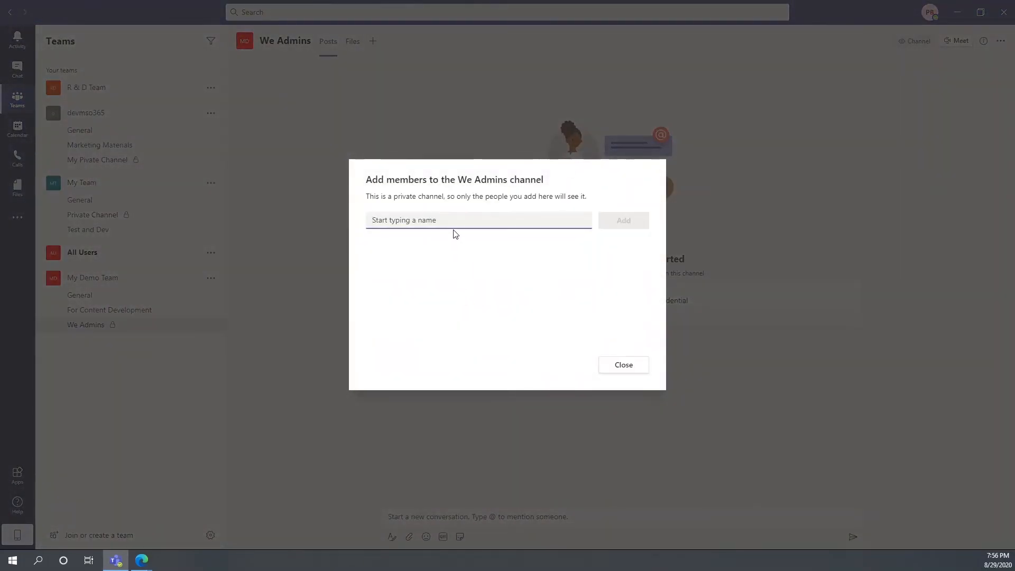
{"action": "type", "text": "Juvin"}
{"action": "left_click", "coordinate": [449, 237]}
{"action": "left_click", "coordinate": [623, 221]}
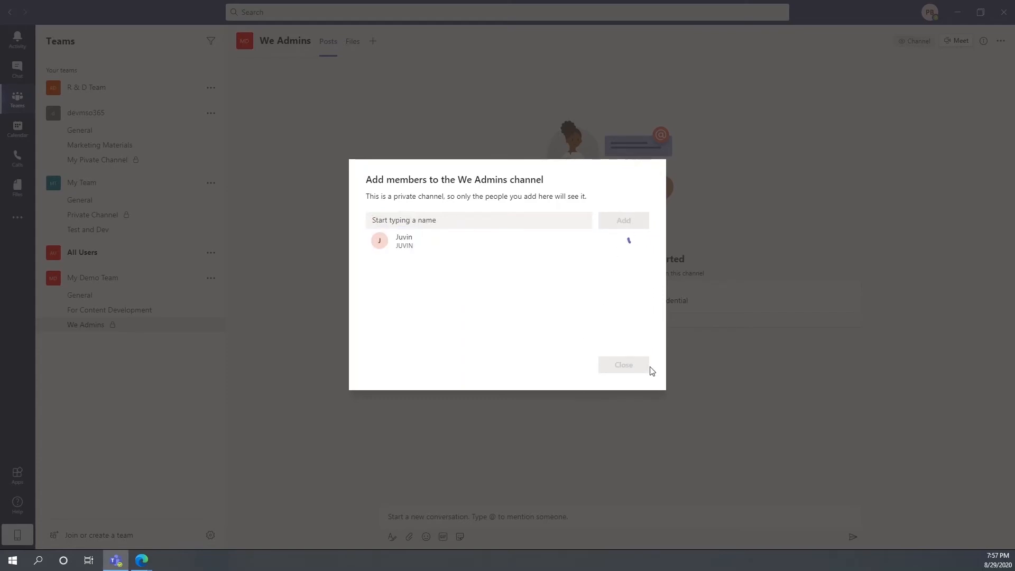
{"action": "left_click", "coordinate": [632, 369]}
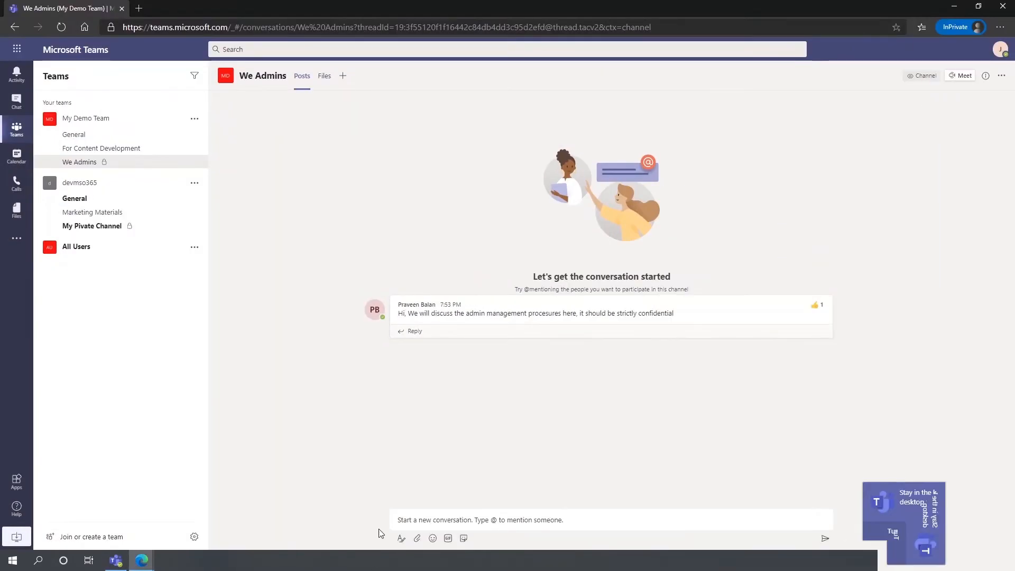
Step: Reply 'Wow, part of admin :)' to the We Admins post, then return to the desktop app
{"action": "left_click", "coordinate": [461, 335]}
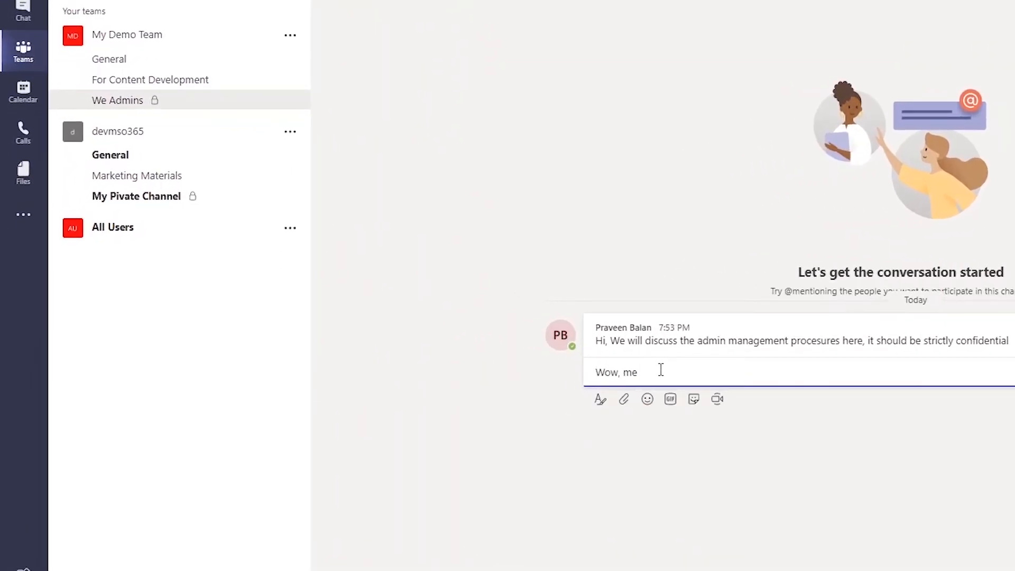
{"action": "type", "text": "Wow, part of admin :)"}
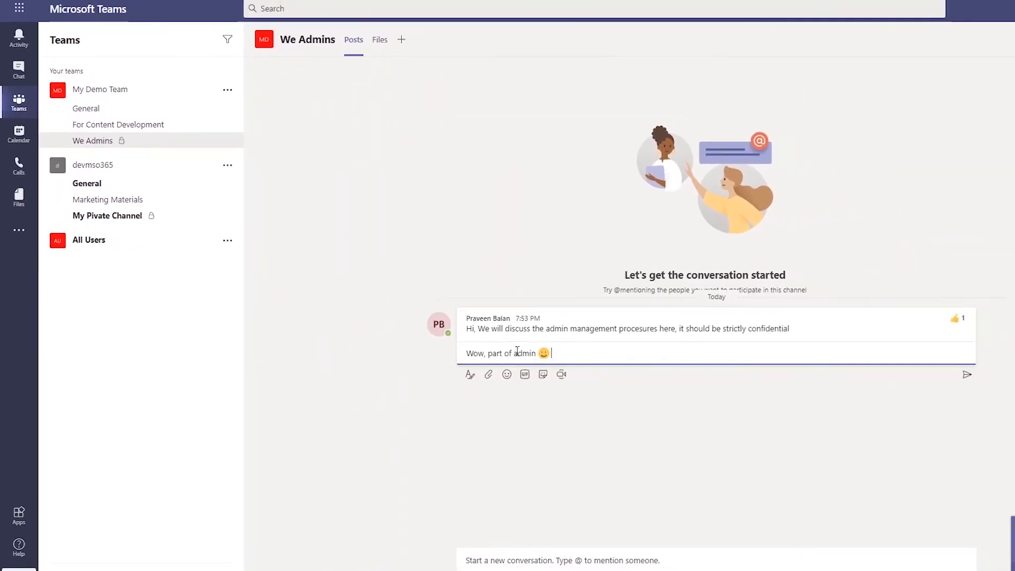
{"action": "left_click", "coordinate": [966, 374]}
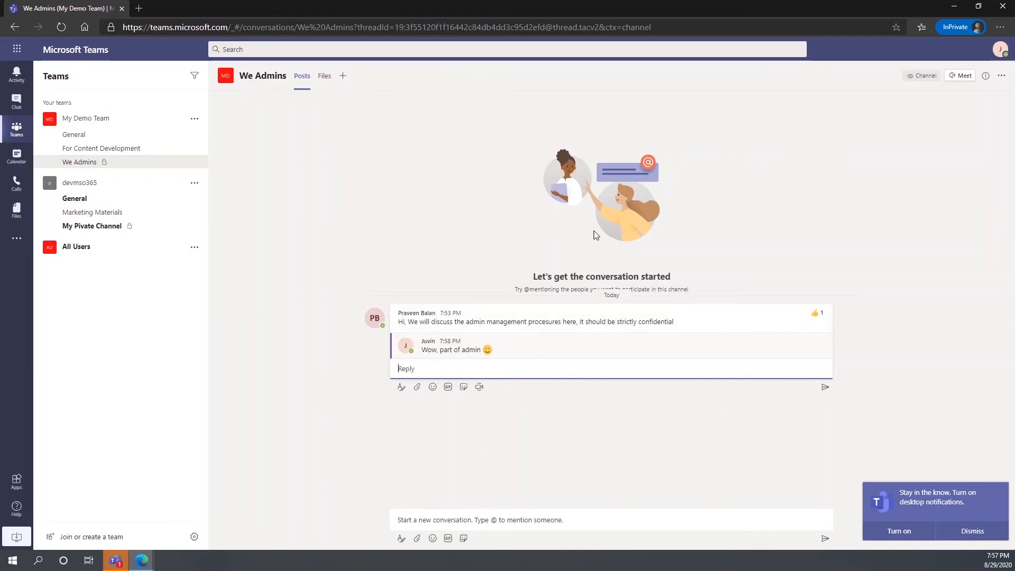
{"action": "left_click", "coordinate": [115, 561]}
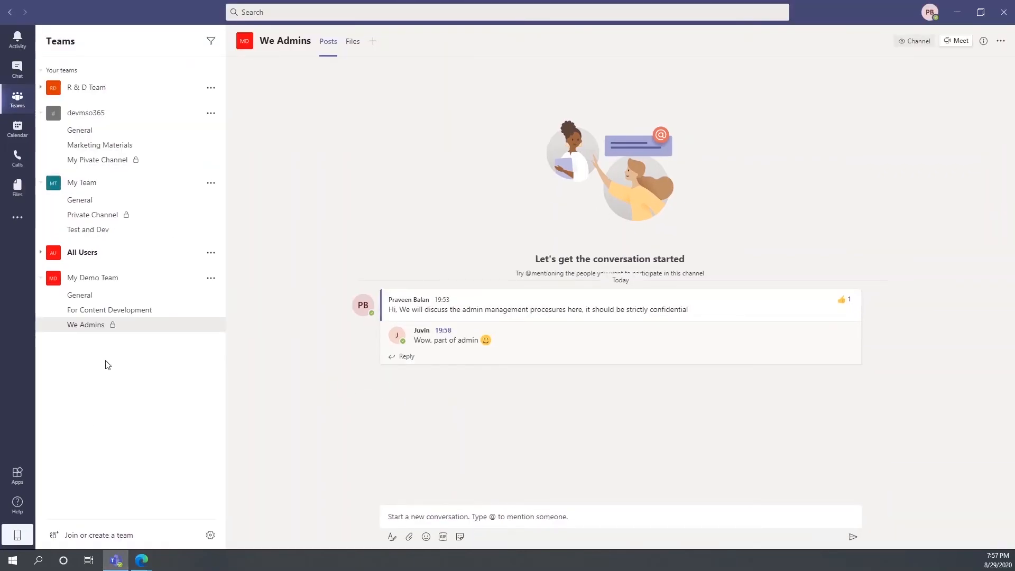